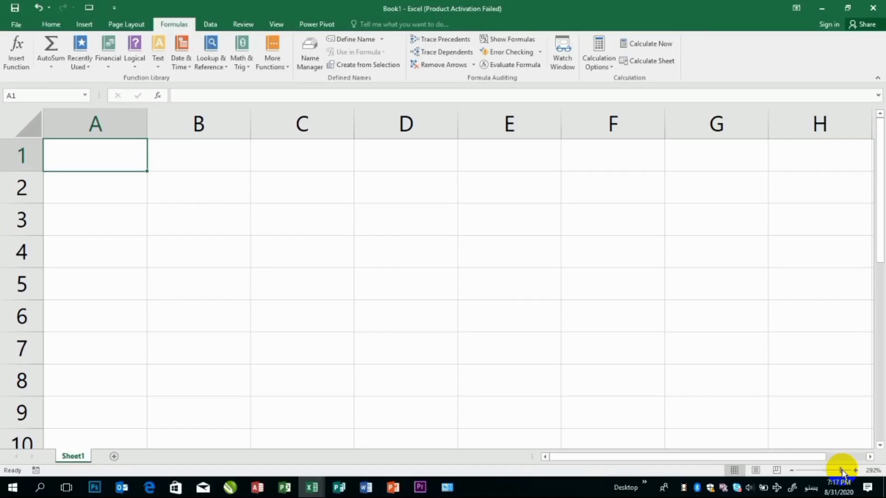
key(Return)
text(ډخ)
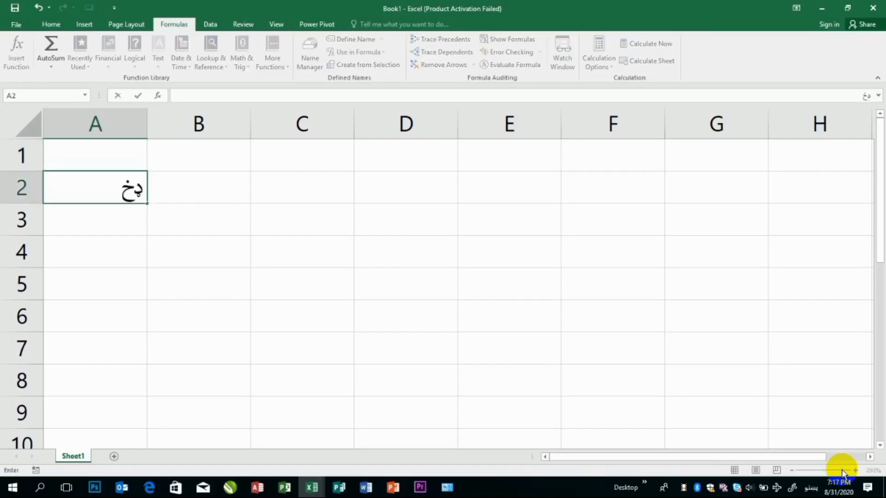
key(Tab)
key(Left)
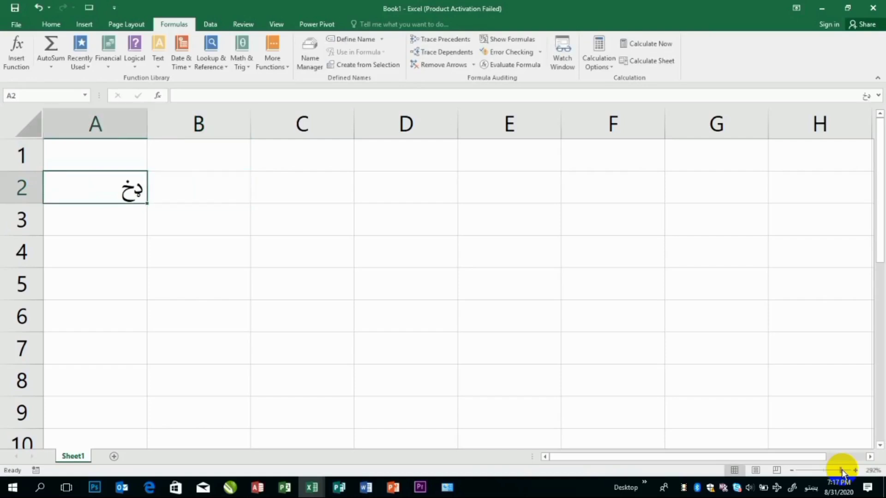
Switch the keyboard language to English and enter the headers No in A2 and Name in B2
key(alt+shift)
text(No)
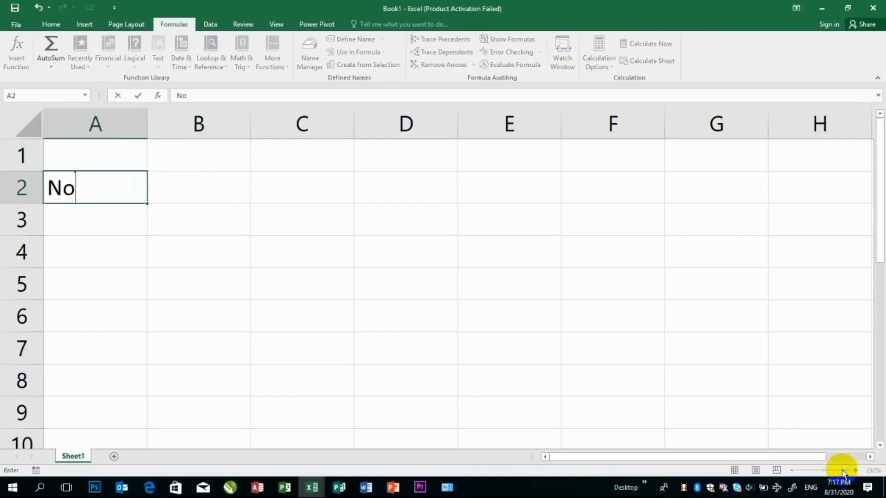
key(Tab)
text(Name)
key(Tab)
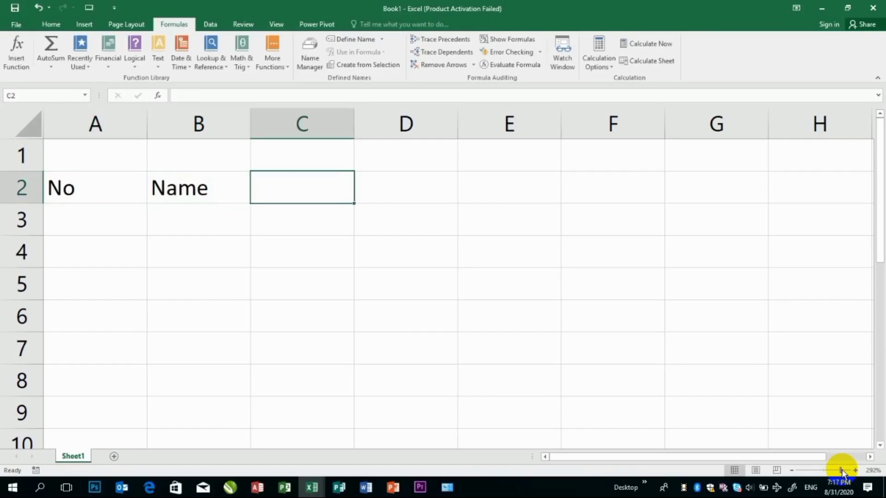
Enter the headers Home Distance, Score and Status in C2, D2 and E2, and fit column C's width to its text
text(Home Dis)
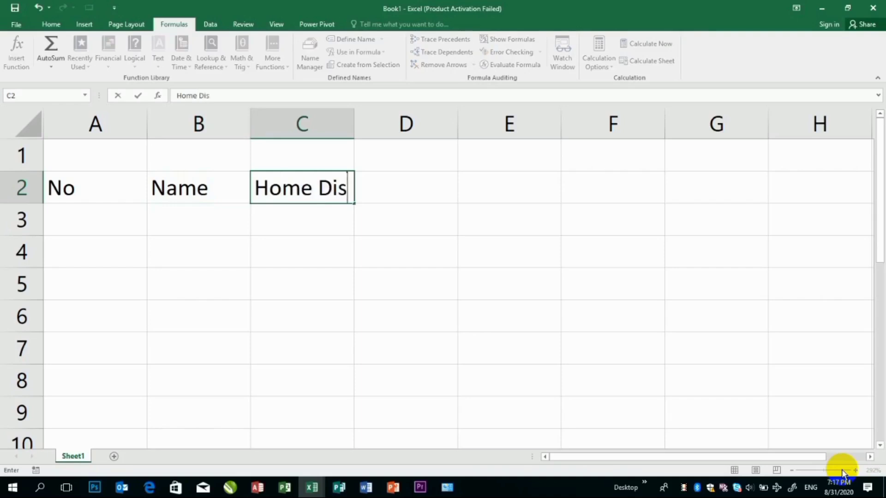
text(tance)
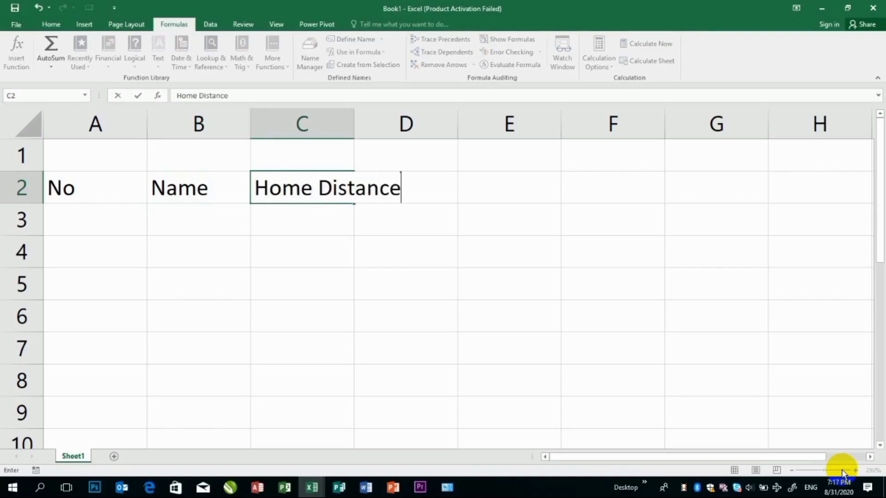
key(Tab)
text(Score)
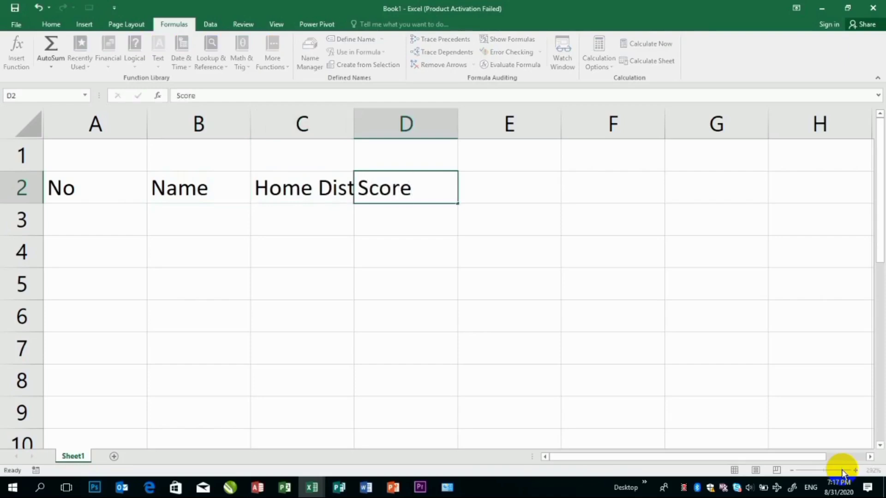
key(Tab)
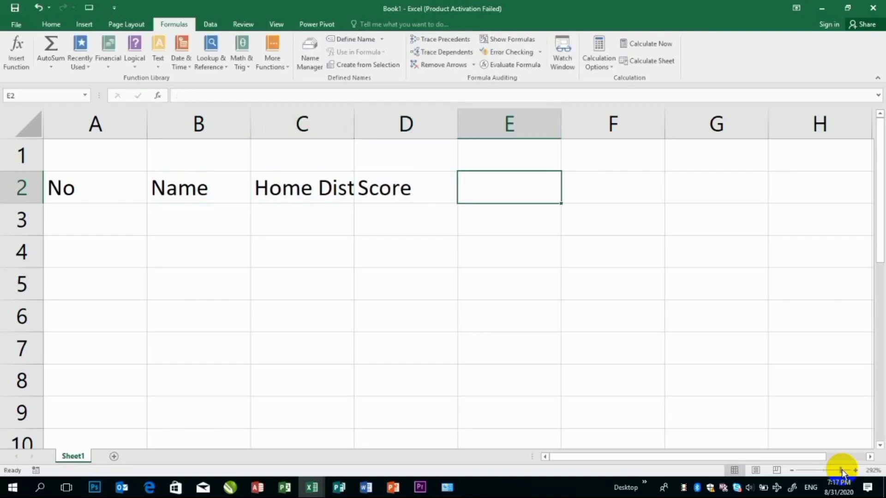
text(R)
key(Escape)
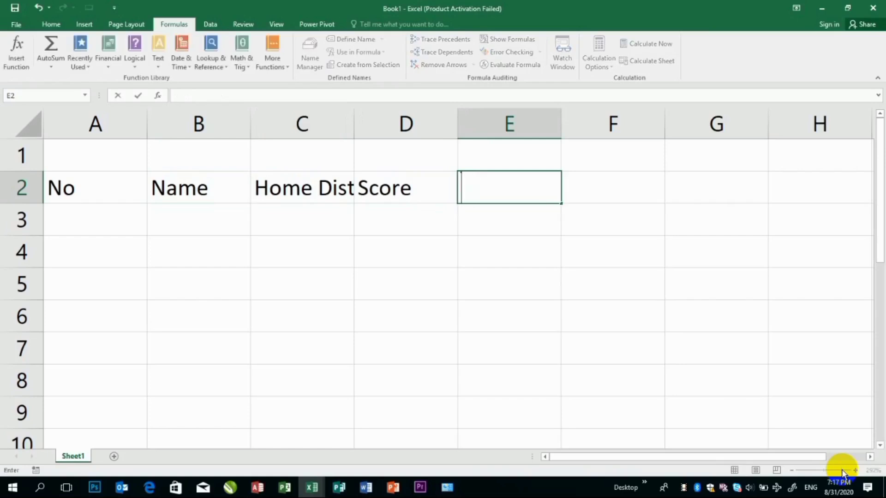
text(Status)
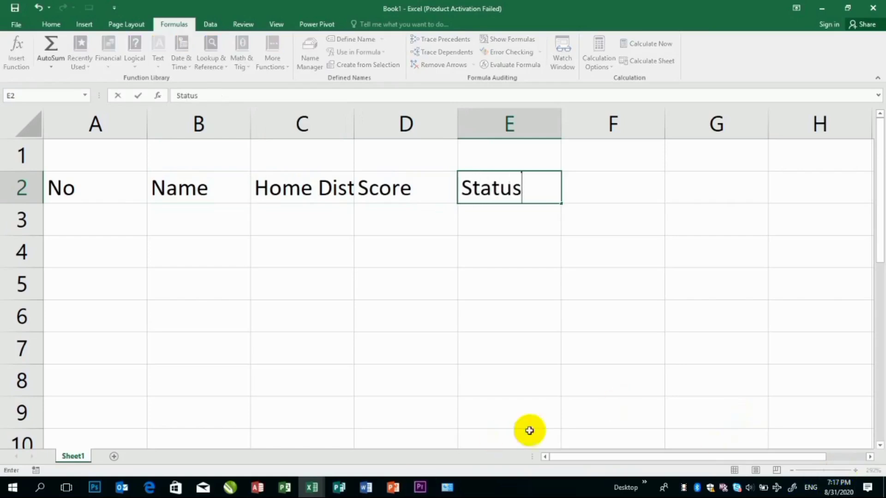
key(Return)
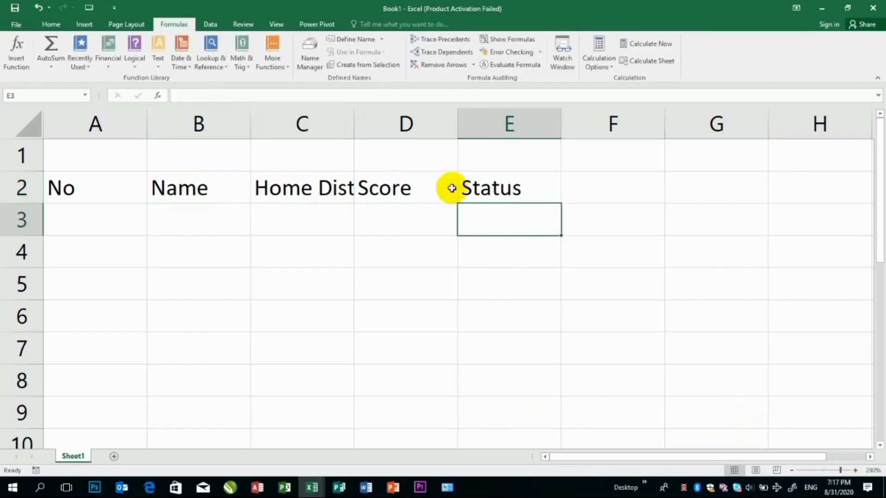
double_click(353, 117)
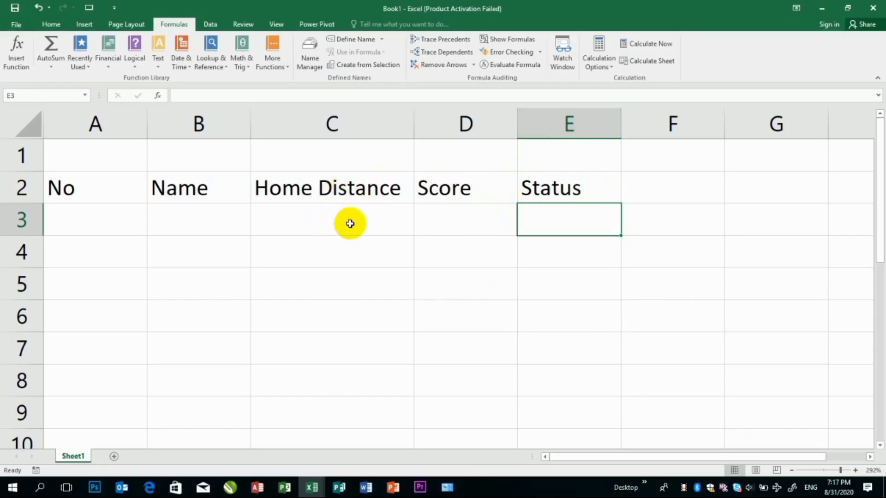
click(383, 218)
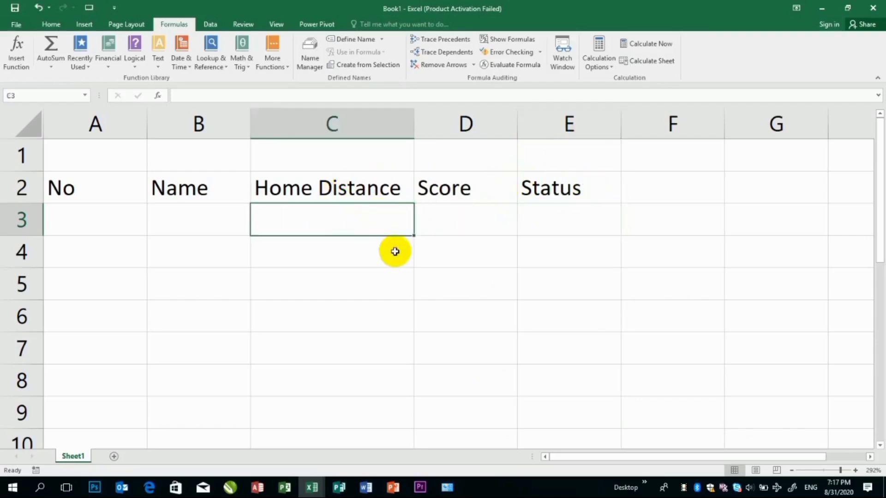
text(35)
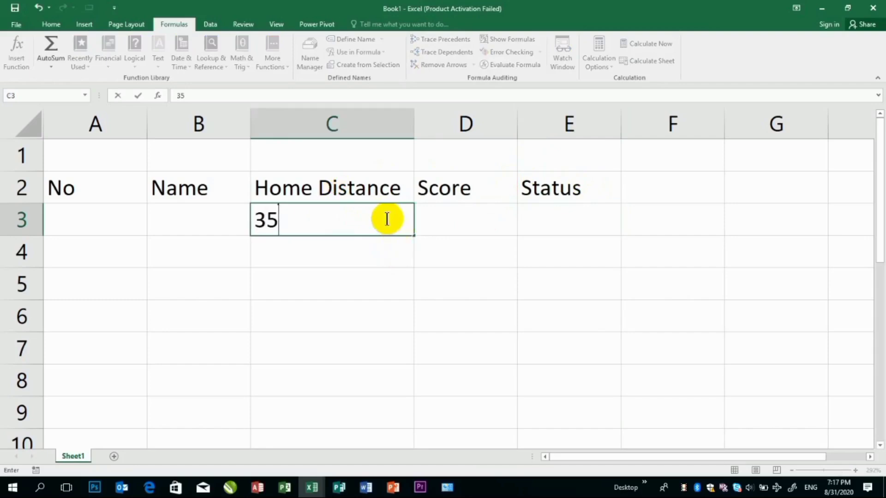
drag(388, 218, 229, 216)
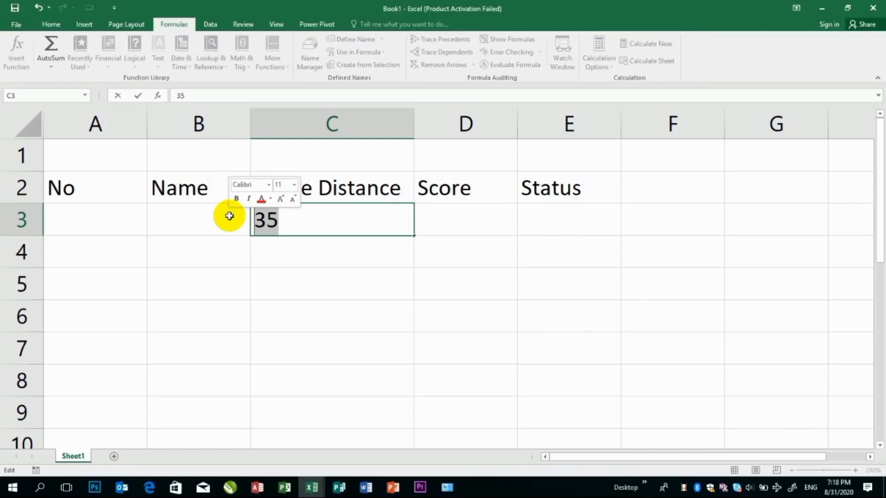
key(BackSpace)
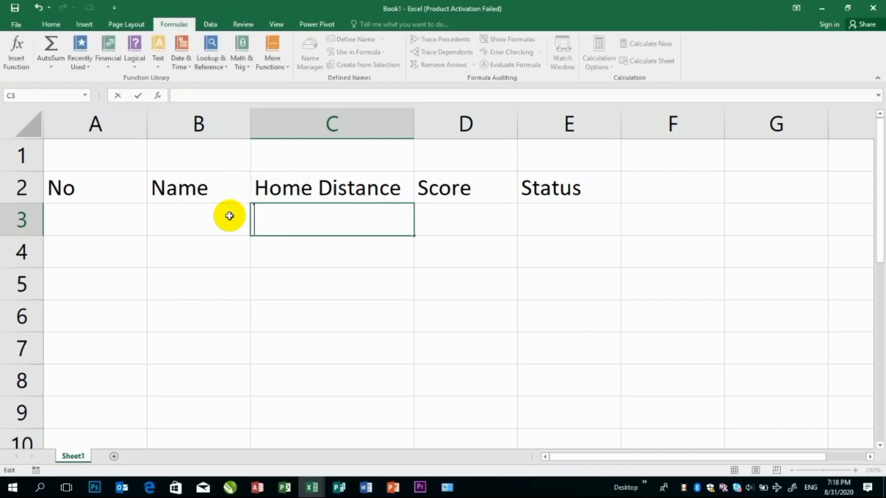
Start the formula in E3 with the two conditions for distance and score: =if(and(C3=>35,D3=>65,
click(566, 213)
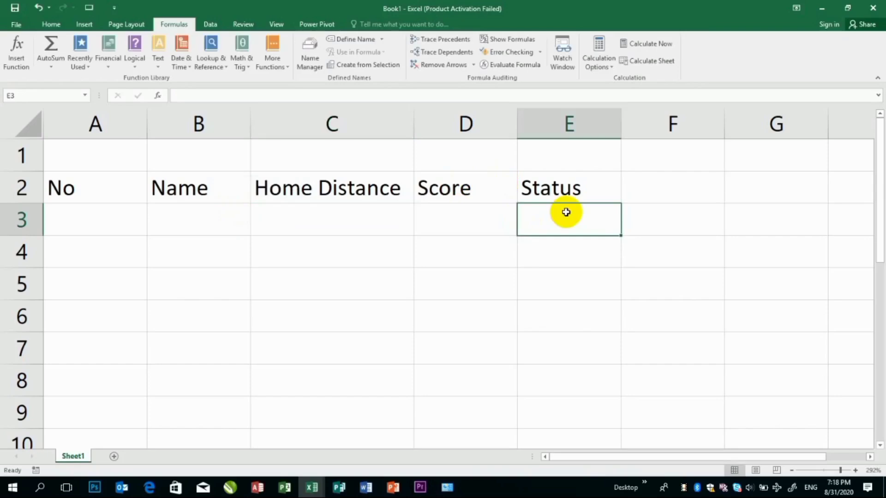
text(=if)
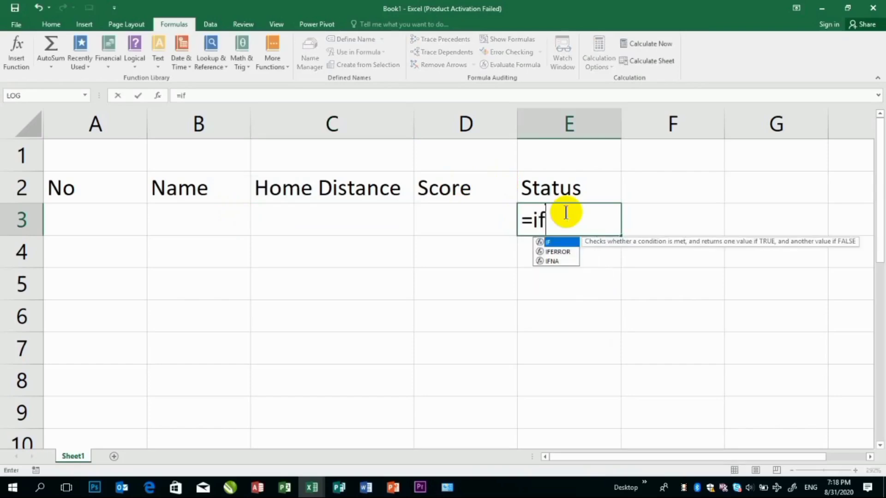
text((and()
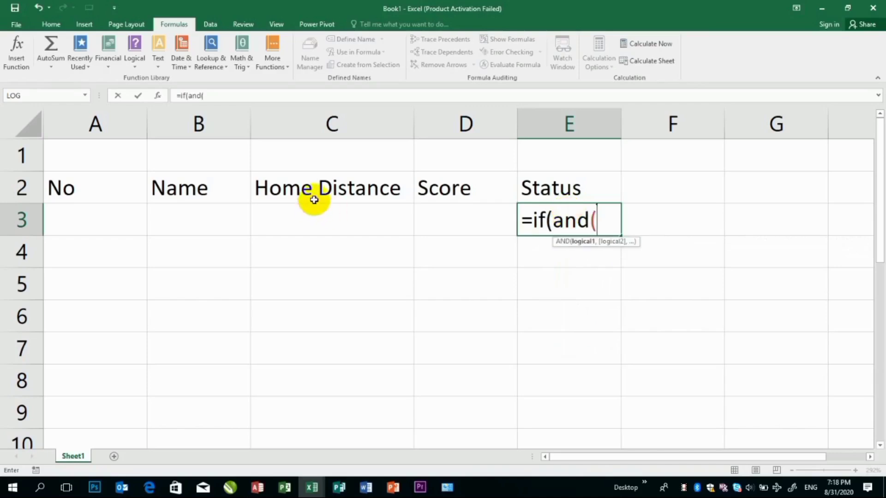
click(320, 228)
text(=>)
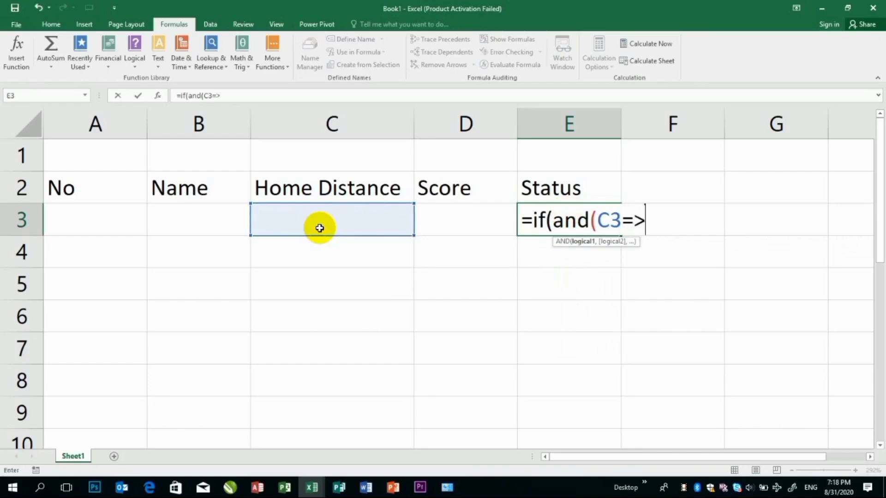
text(35,)
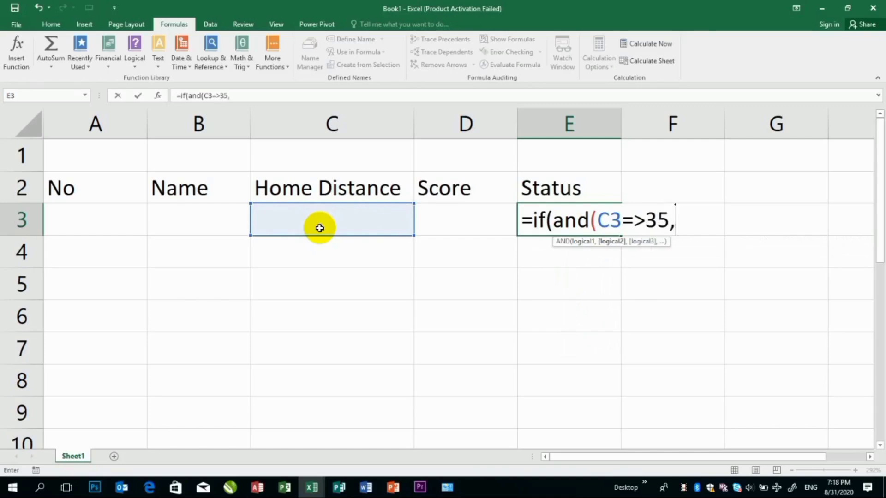
click(465, 214)
text(=>)
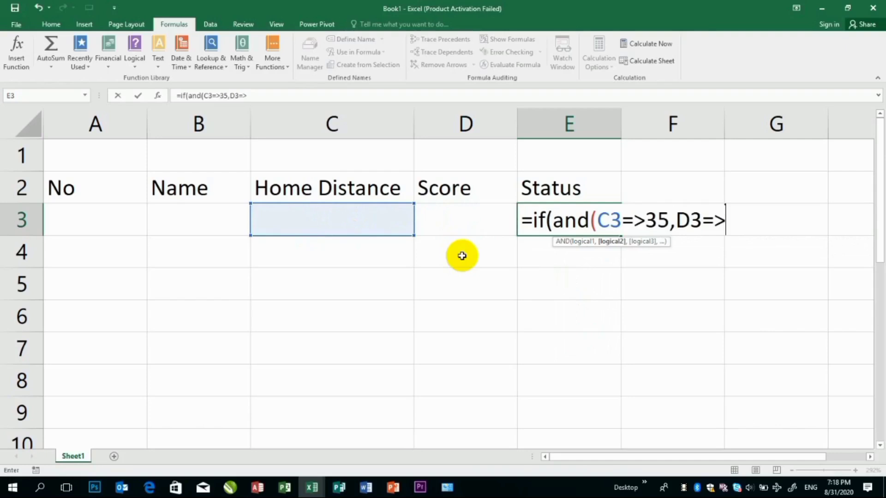
text(65)
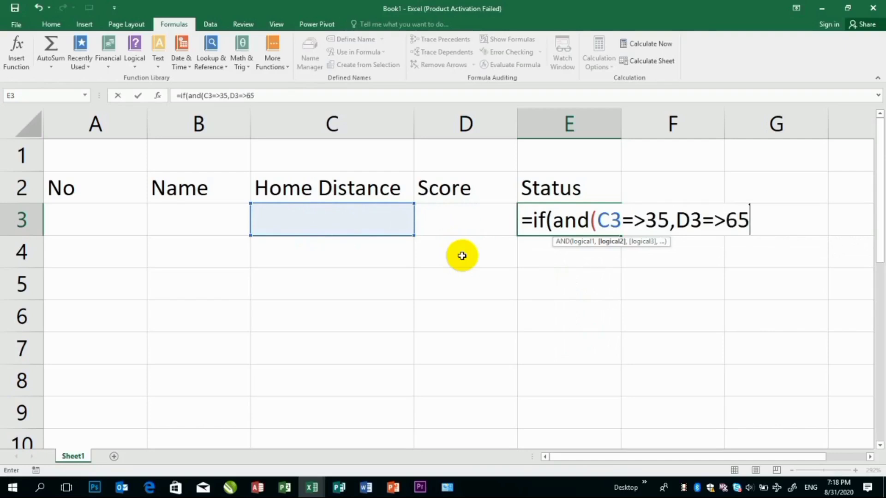
text(,)
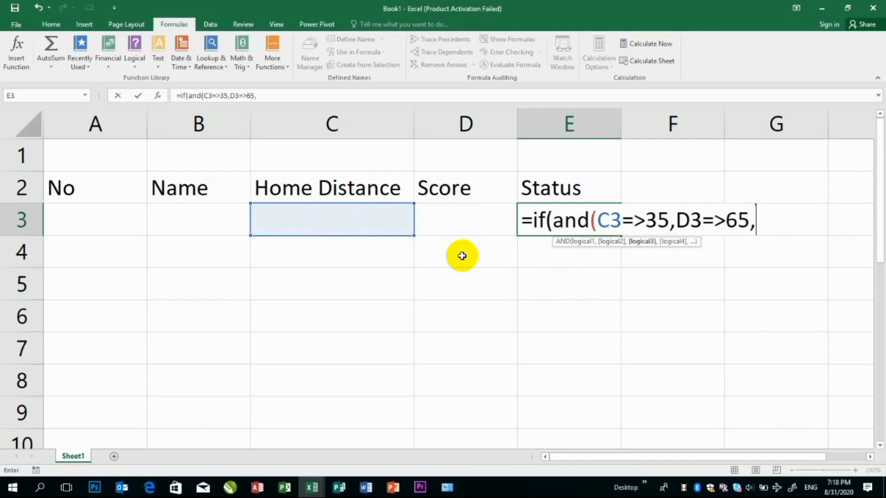
Add the Pashto value-if-true text "د بدل اعاشه مستحق دی" to the E3 formula, followed by a comma
text(")
key(alt+shift)
text(د ب)
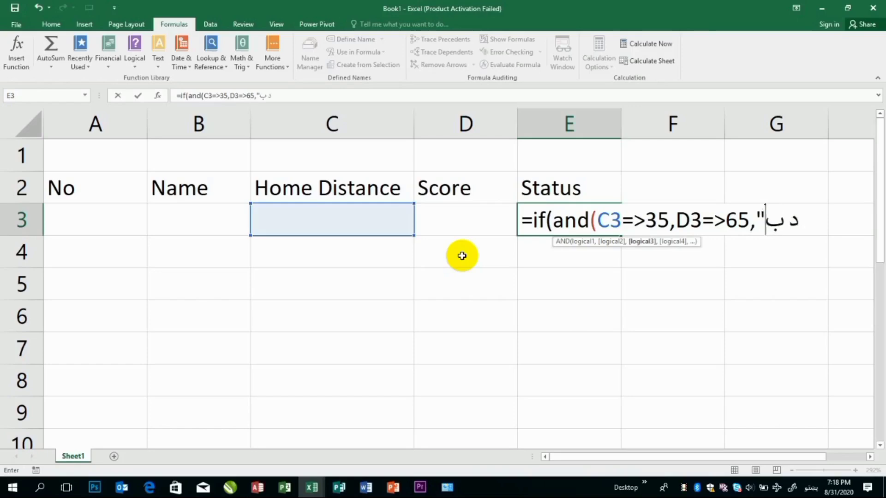
text(دل اعا)
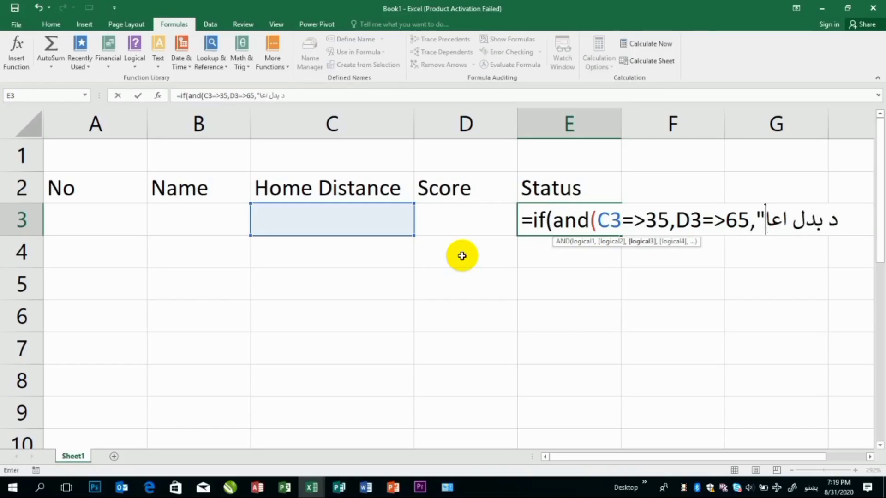
text(شه مستحق دی)
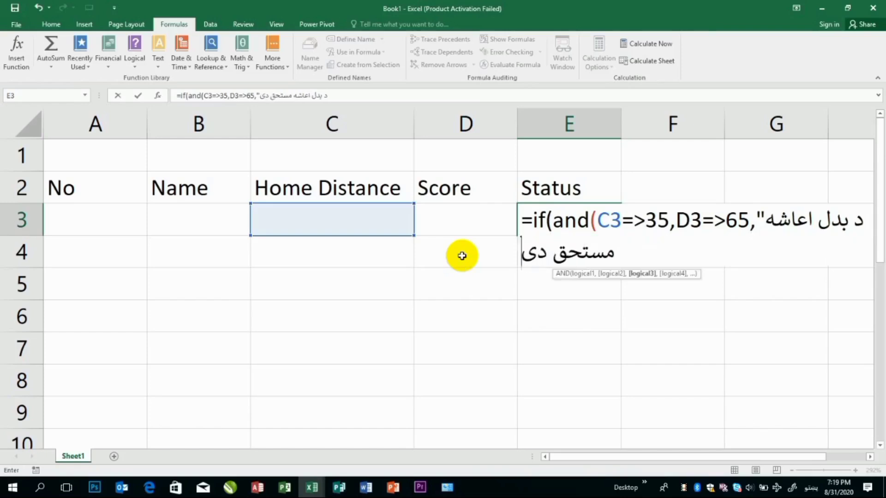
key(alt+shift)
text(",)
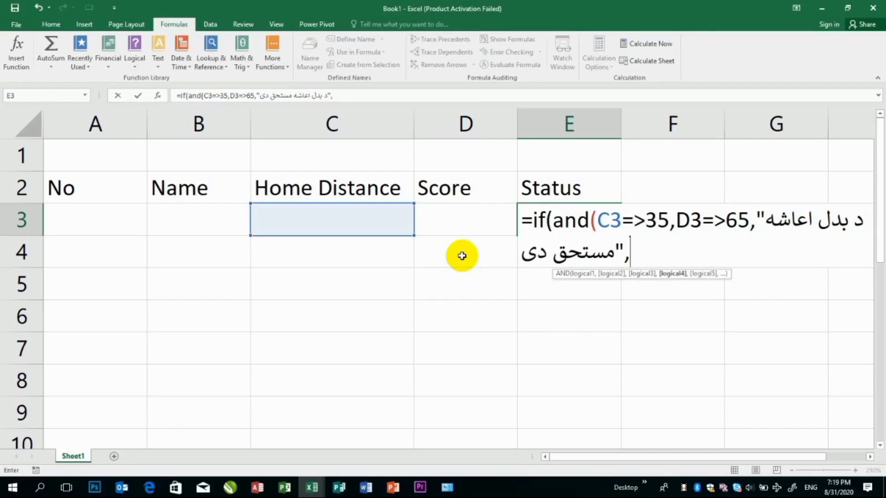
Add the Pashto value-if-false text "د بدل اعاشه مستحق نه دی", close both parentheses and try to commit the E3 formula
text(")
key(alt+shift)
text(د بدل اعاشه )
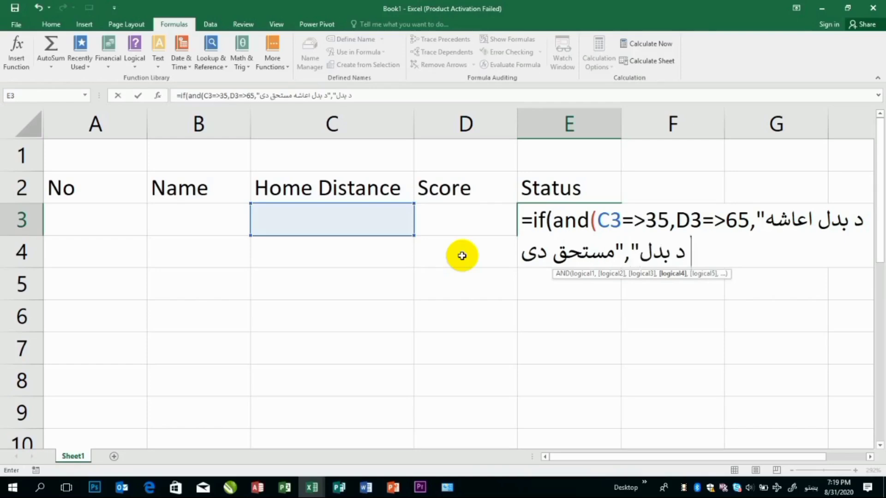
text(مسستح)
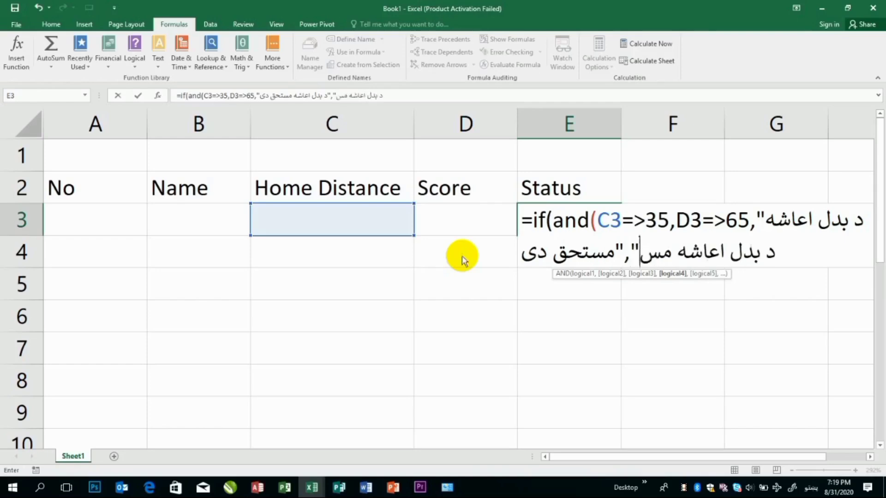
key(BackSpace)
key(BackSpace)
key(BackSpace)
text(تحق)
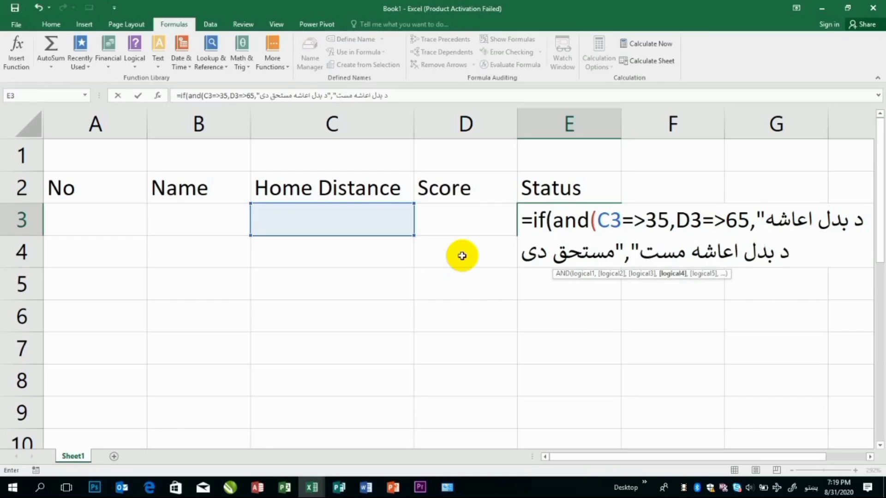
text( نه دی)
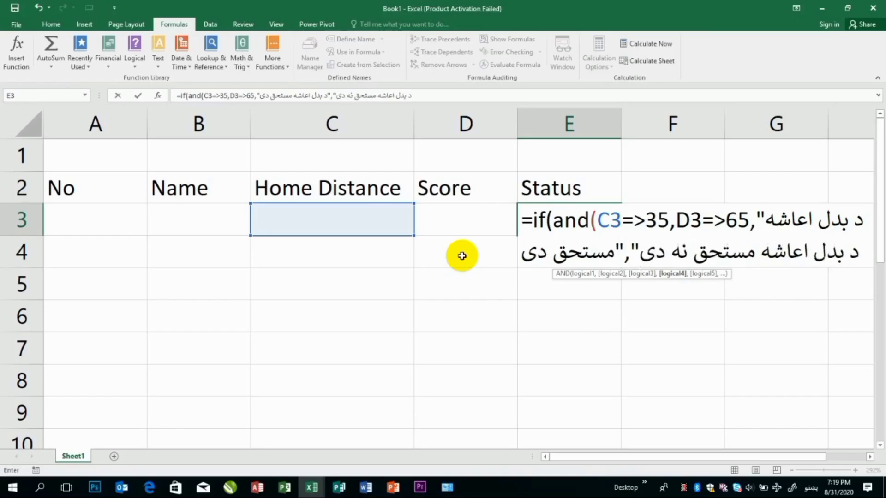
key(alt+shift)
text(")))
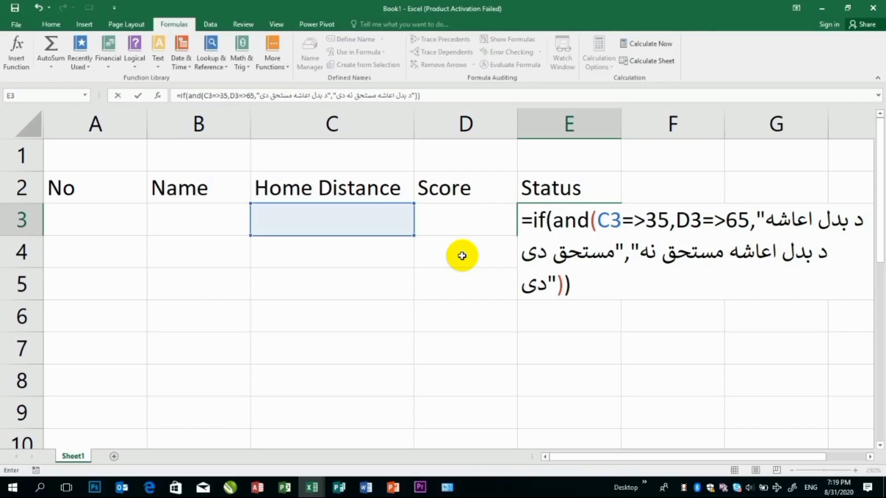
key(Return)
key(Return)
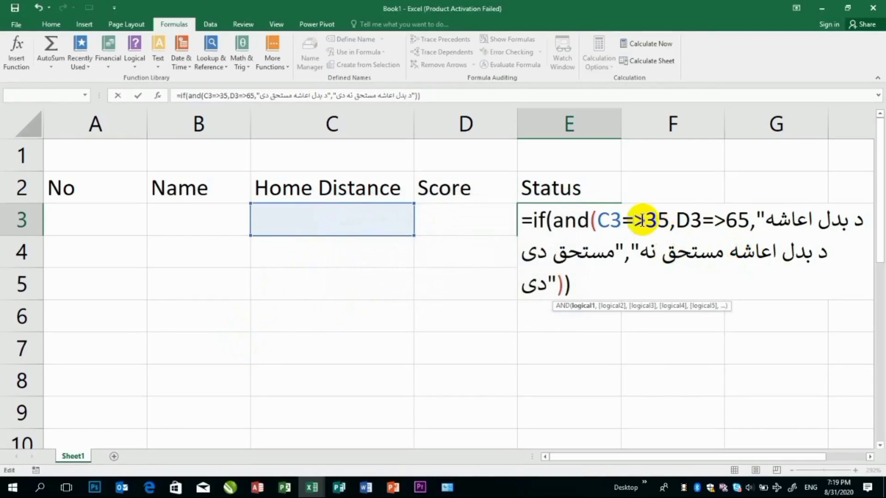
key(BackSpace)
key(BackSpace)
key(BackSpace)
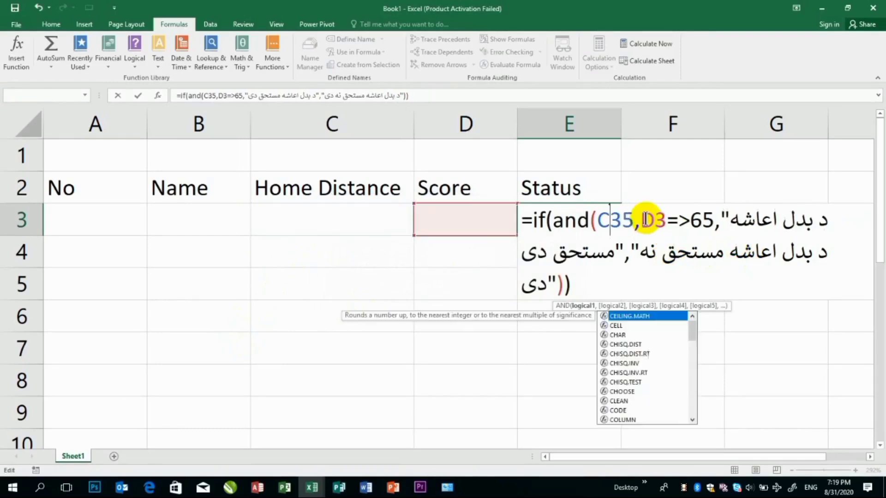
key(ctrl+z)
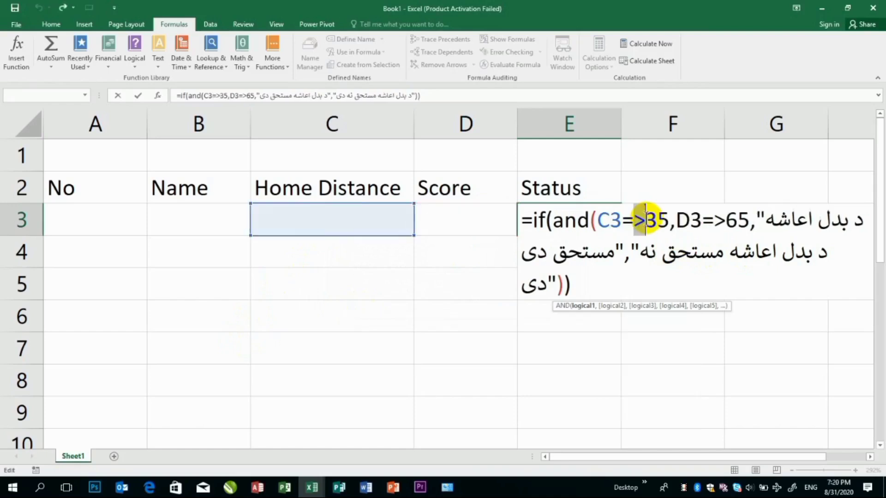
Correct the distance condition in the E3 formula to C3>=35 and try to commit the formula
key(BackSpace)
key(BackSpace)
text(>=)
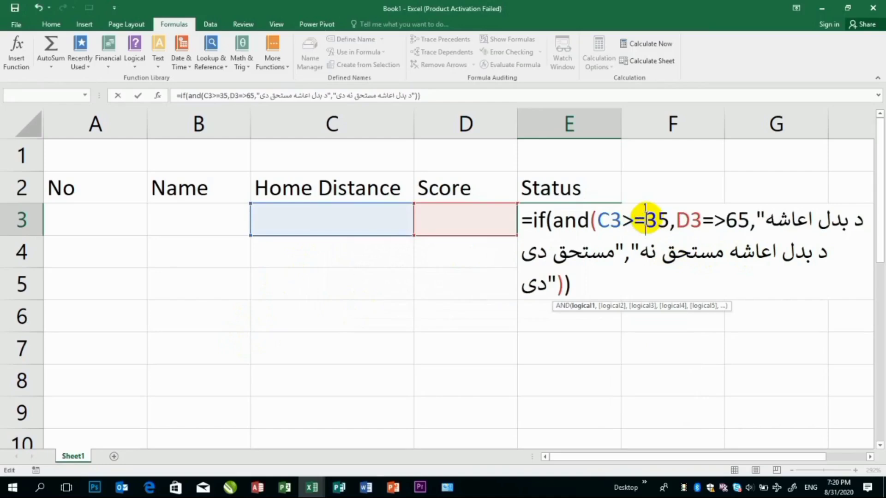
key(Return)
key(Return)
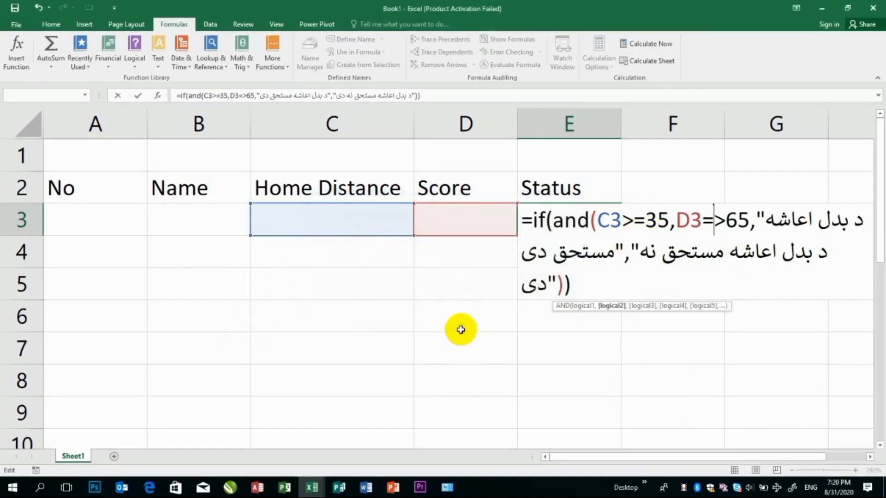
Correct the score condition in the E3 formula to D3>=65 and try to commit the formula
drag(714, 222, 726, 223)
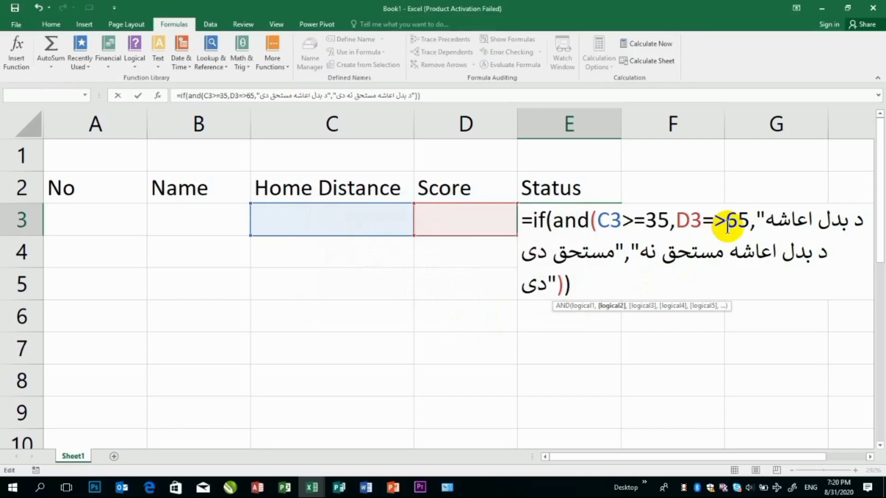
key(BackSpace)
key(BackSpace)
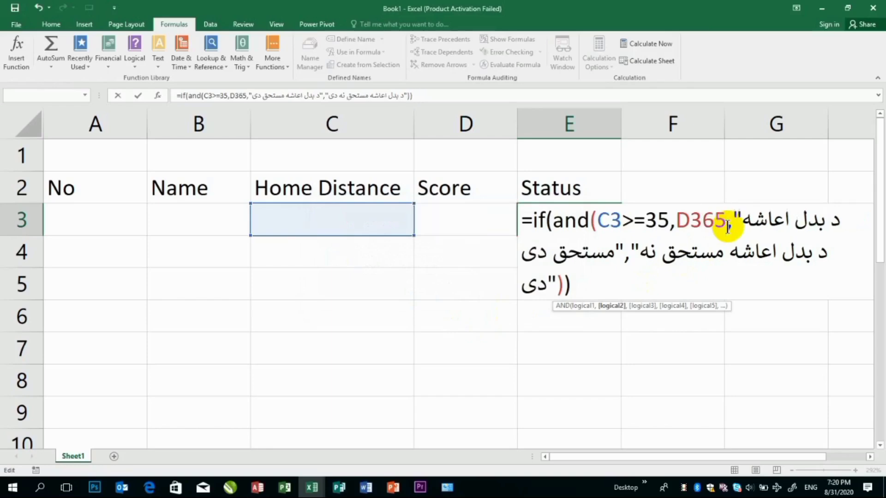
text(>=)
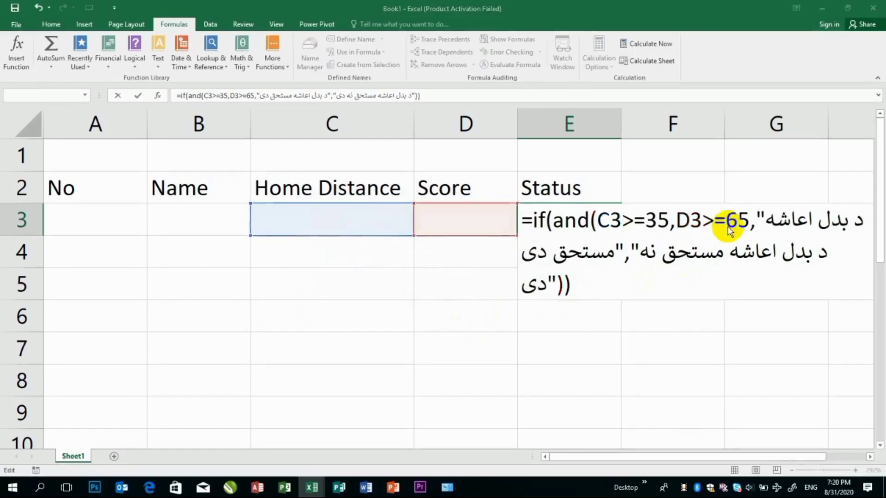
key(Return)
key(Return)
key(Return)
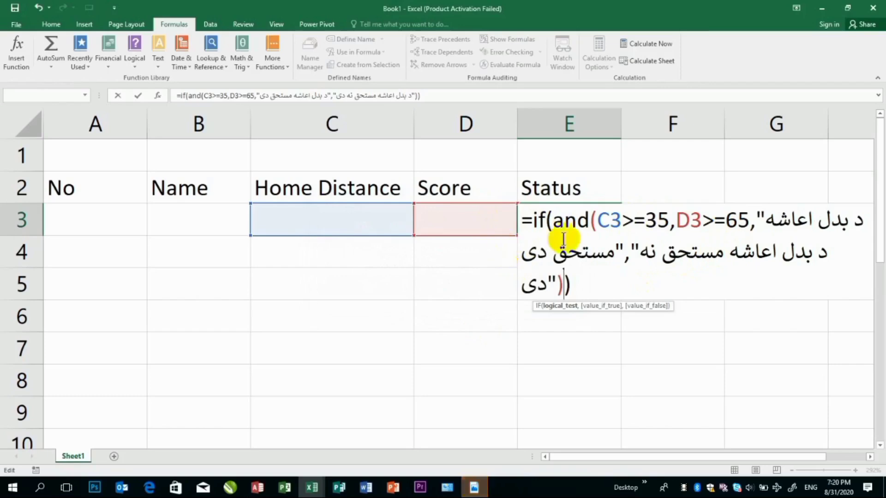
Close the AND function with a parenthesis after the D3>=65 condition and commit the E3 formula with its surplus closing parenthesis removed
click(746, 218)
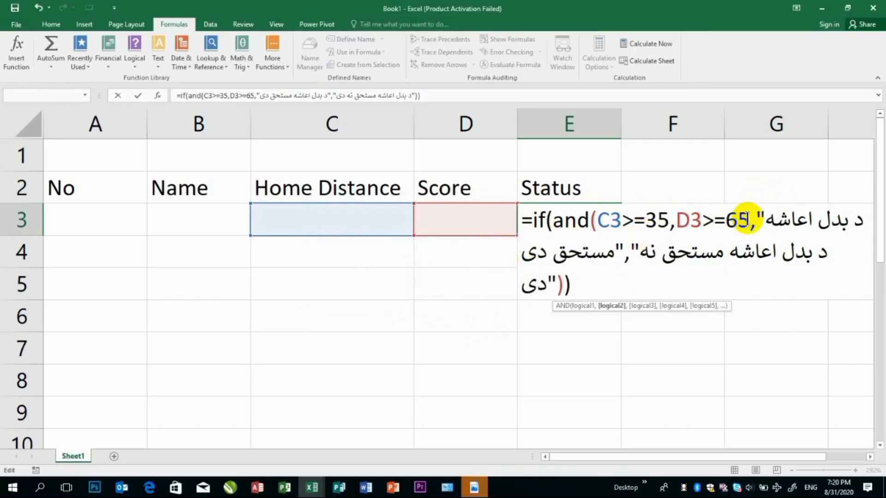
text())
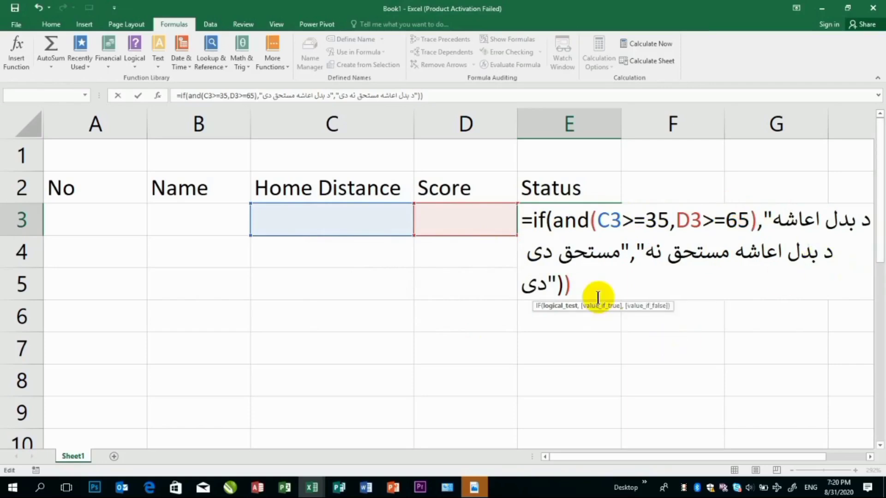
key(Return)
click(426, 284)
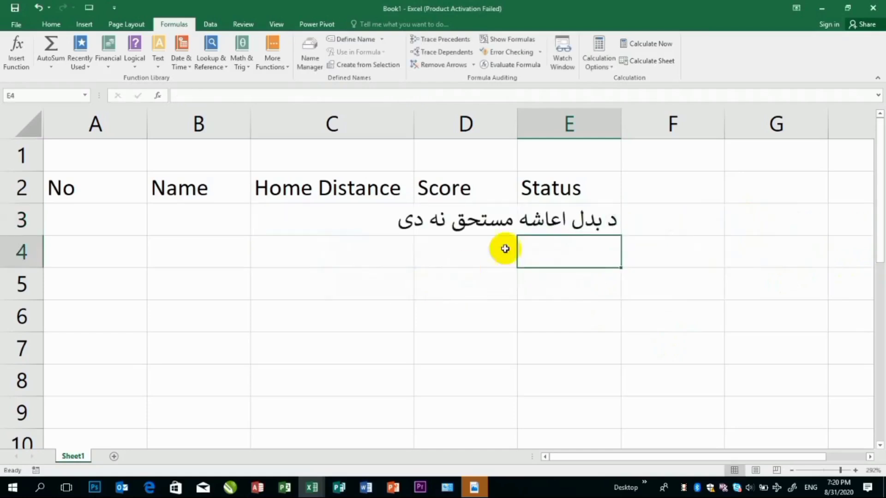
Fill the Status formula from E3 down to E8
click(577, 214)
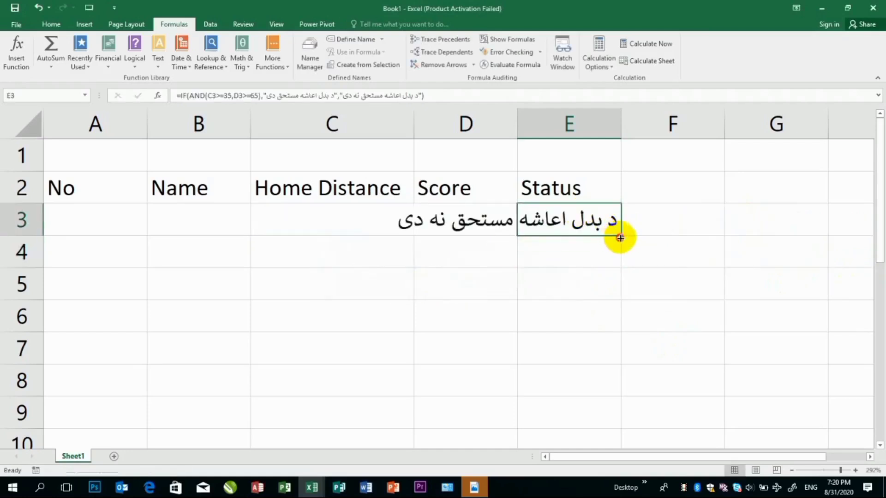
drag(619, 239, 593, 383)
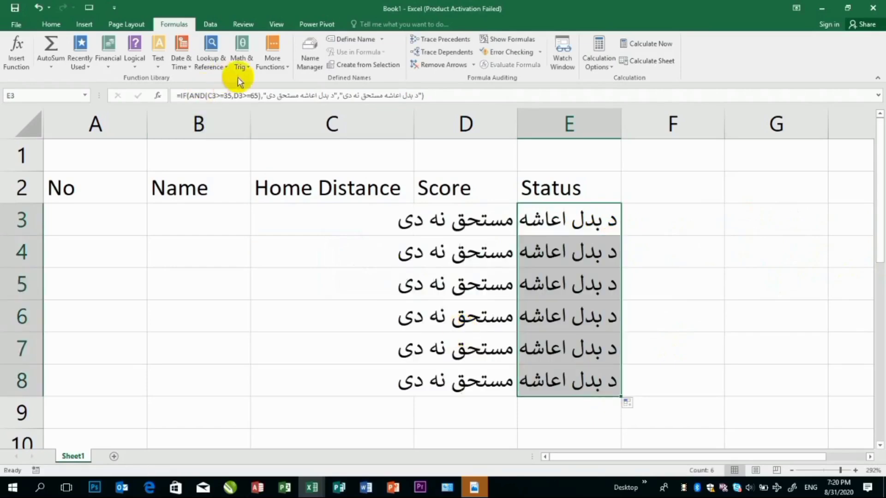
click(260, 95)
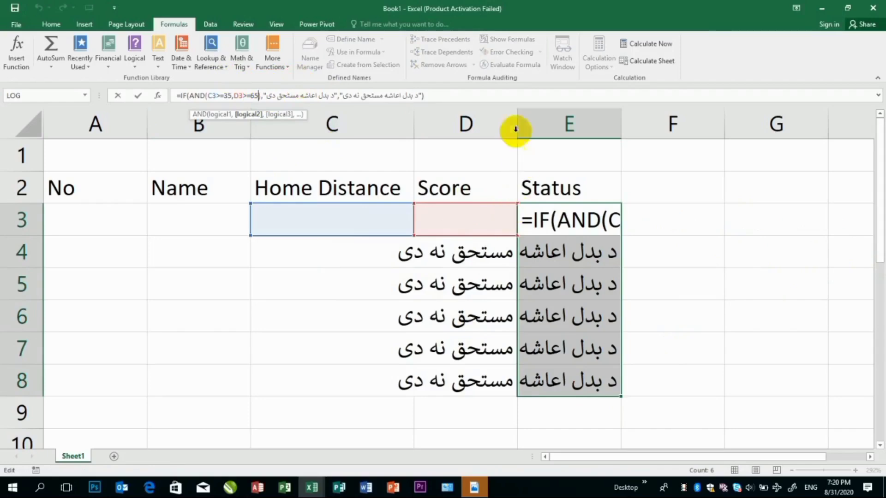
key(ctrl+Return)
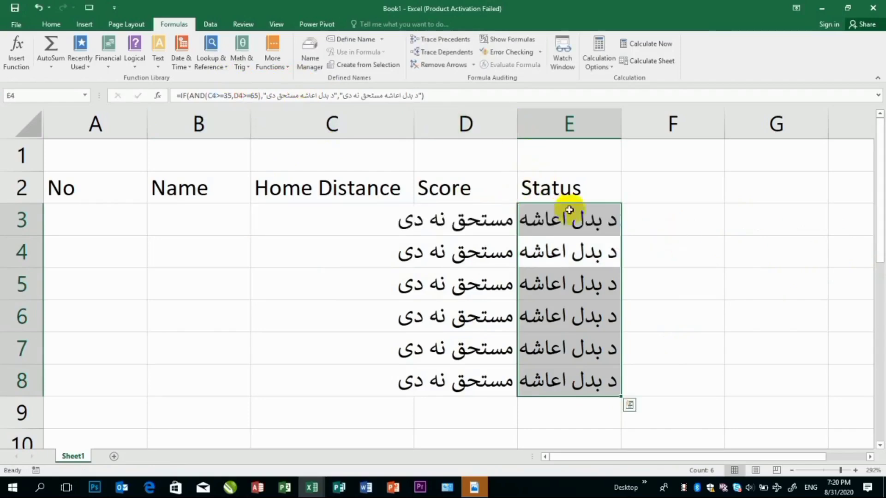
Fit the widths of columns D and E to their contents
click(554, 217)
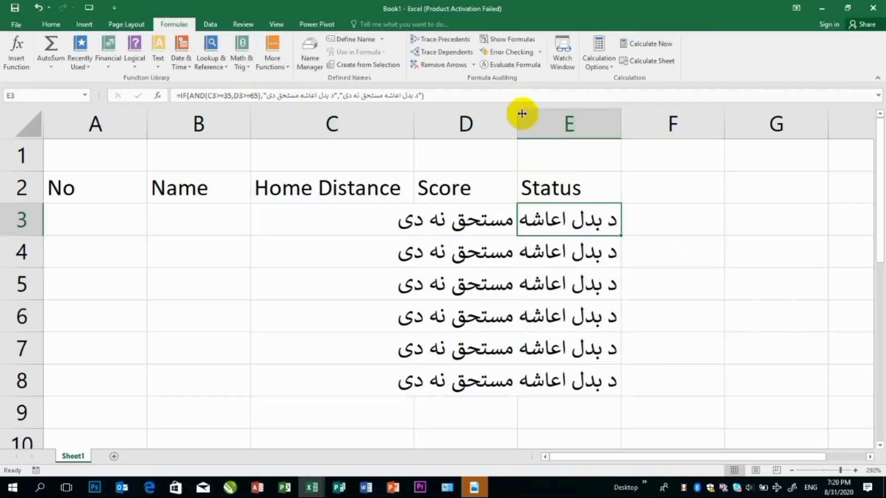
double_click(519, 112)
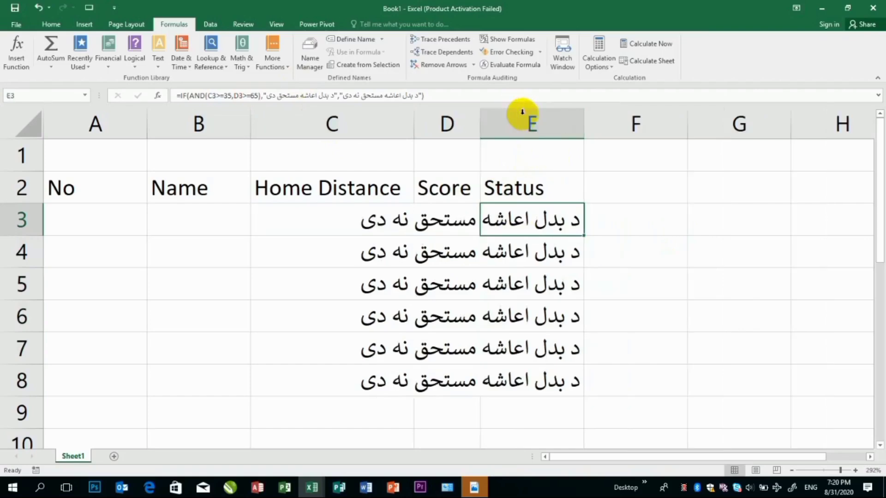
double_click(584, 120)
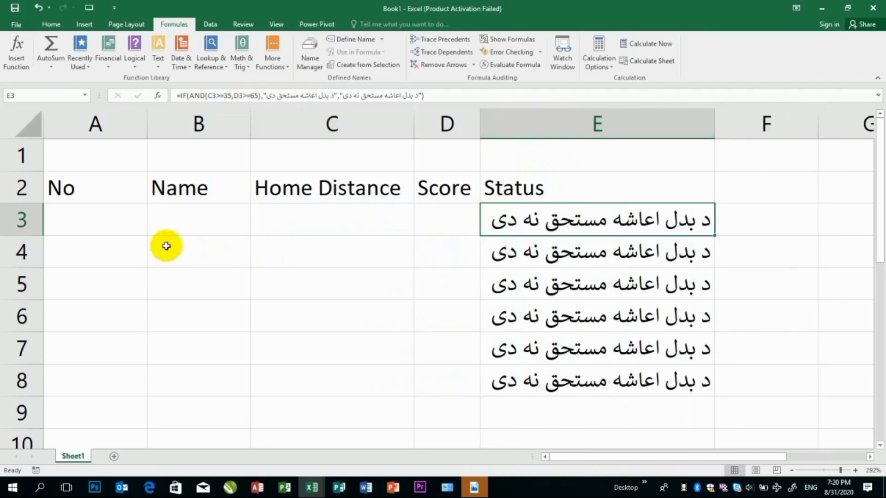
Fill in row 3 with number 1, the first person's name, home distance 45 and score 63
click(90, 223)
text(1)
key(Tab)
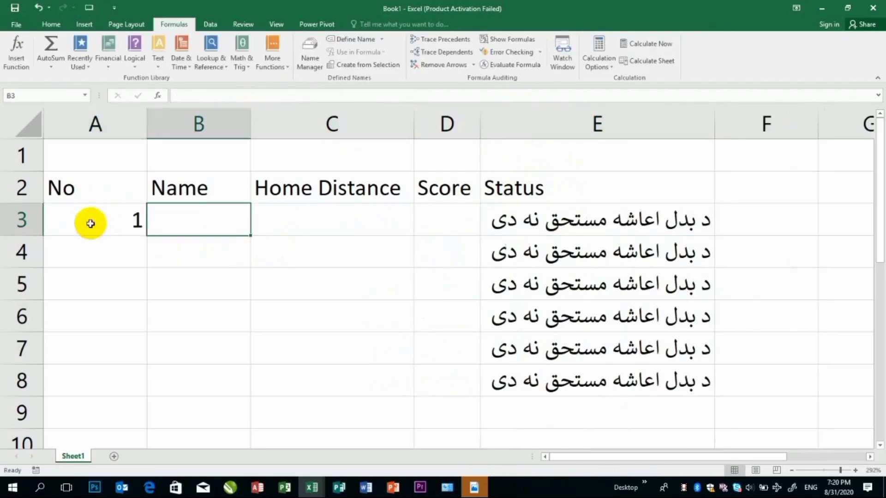
text(ahmad)
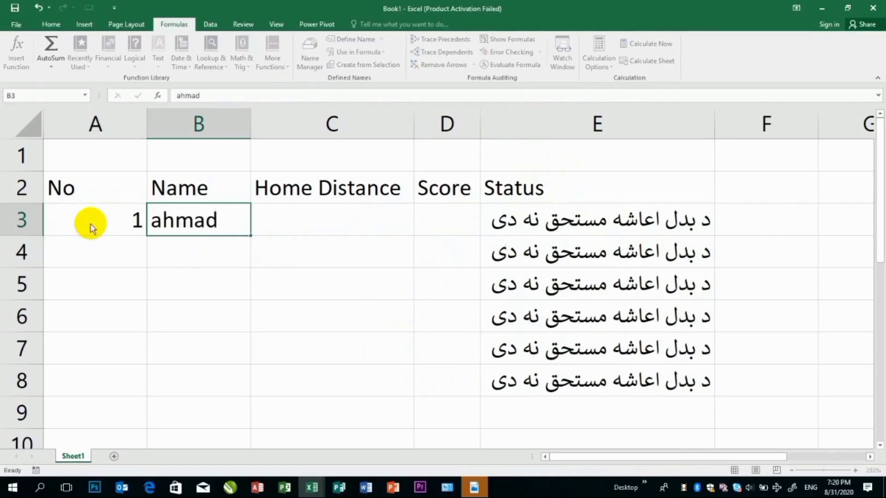
key(Tab)
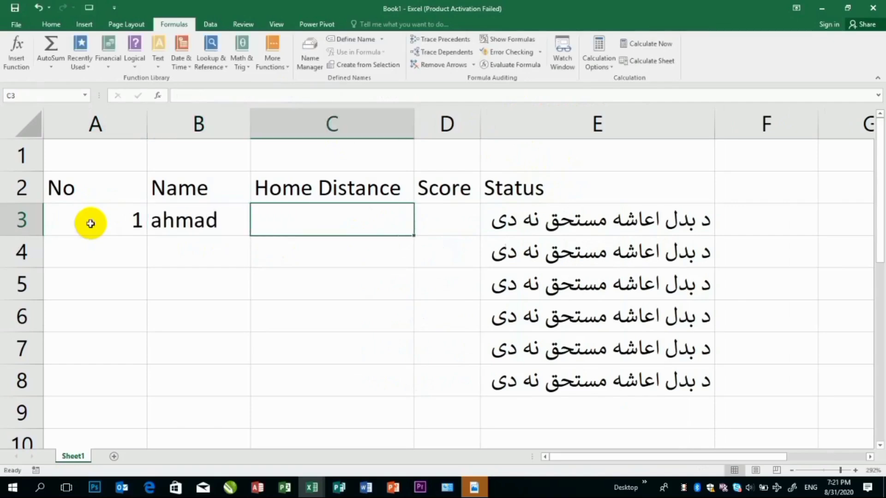
text(45)
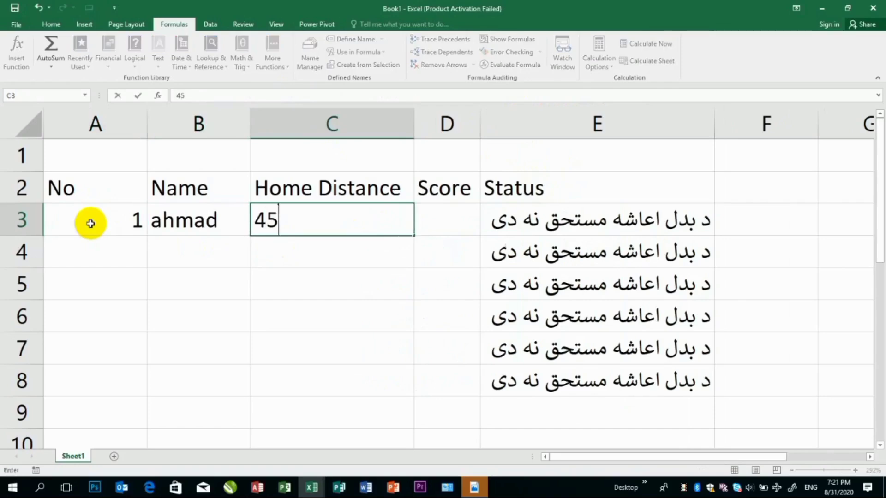
key(Tab)
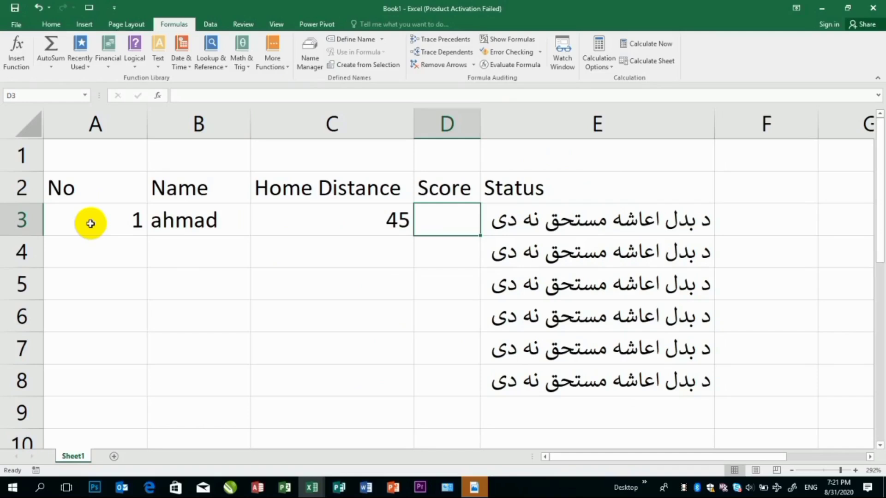
text(63)
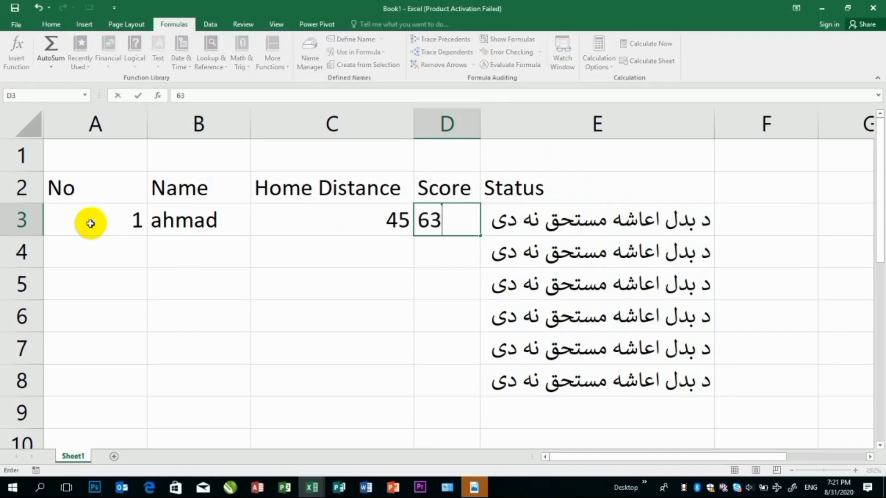
key(Return)
Fill in row 4 with number 2, the second person's name, home distance 28 and score 69
text(2)
key(Tab)
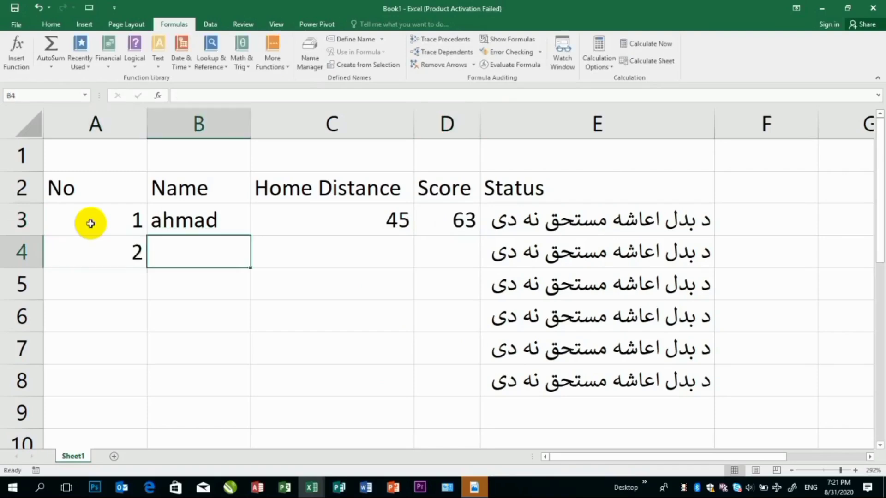
text(t)
key(BackSpace)
text(yunas)
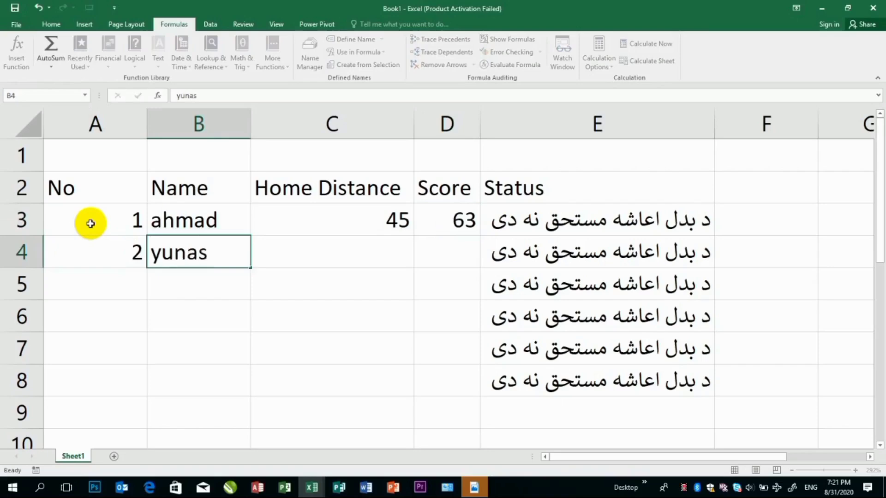
key(Tab)
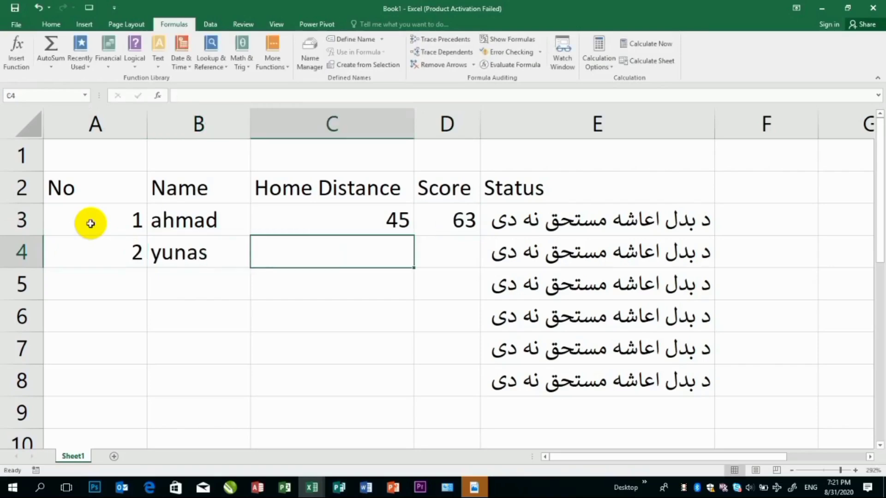
text(28)
key(Tab)
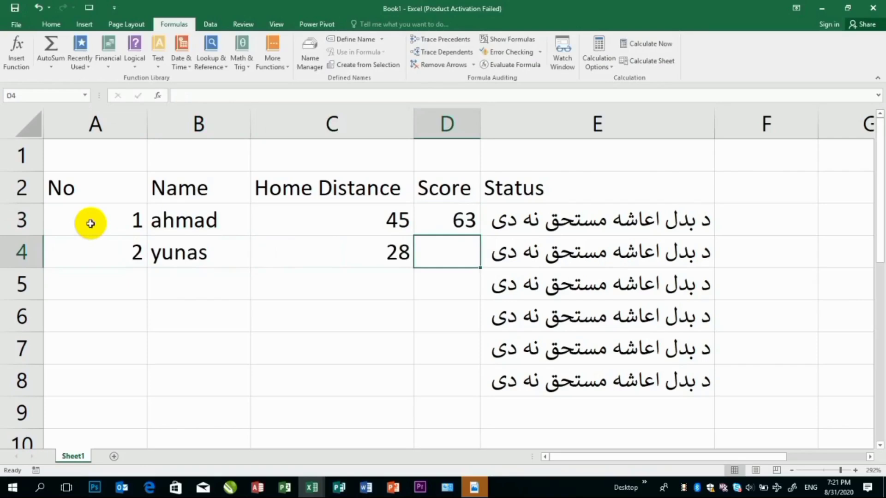
text(69)
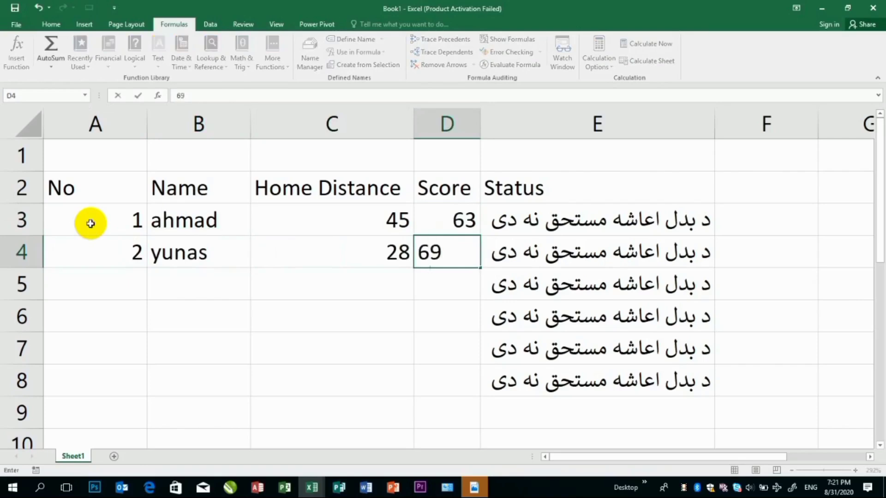
key(Return)
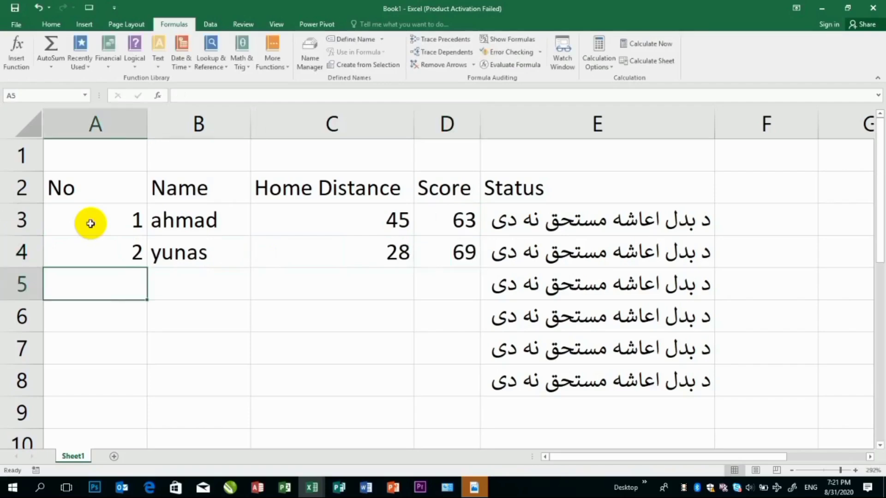
Fill in row 5 with number 3, the third person's name, home distance 210 and score 73
text(3)
key(Tab)
text(zia)
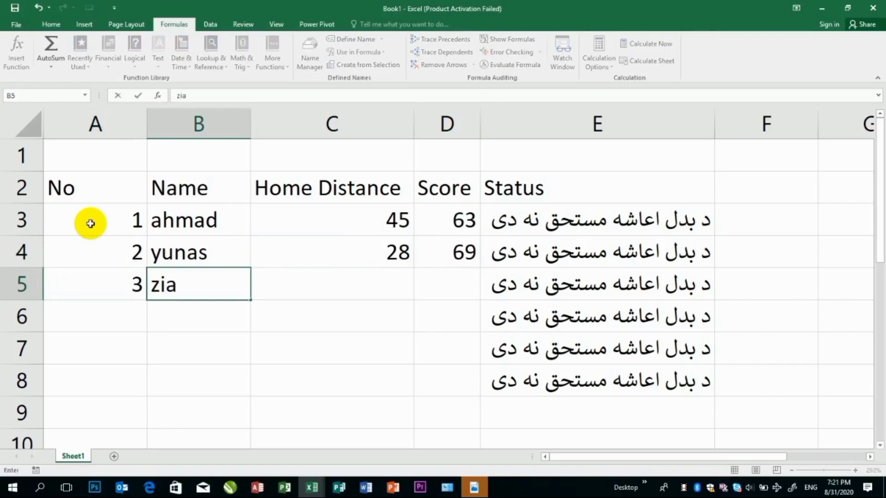
key(Tab)
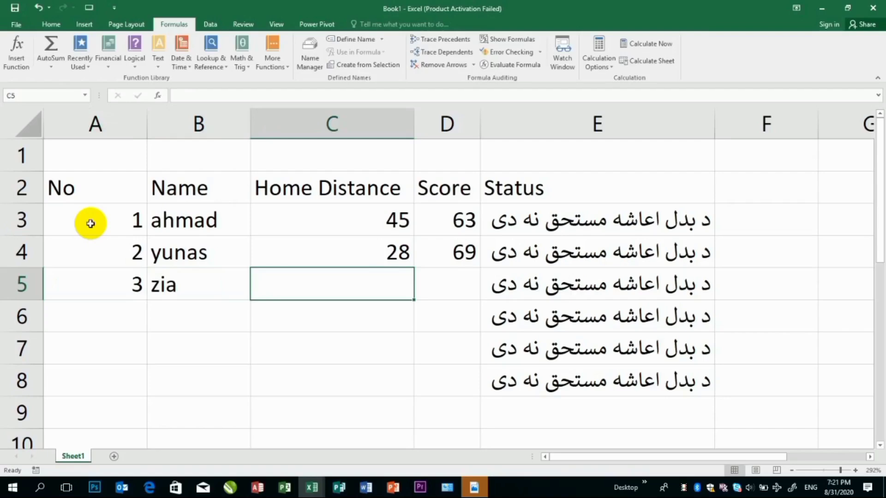
text(20)
key(BackSpace)
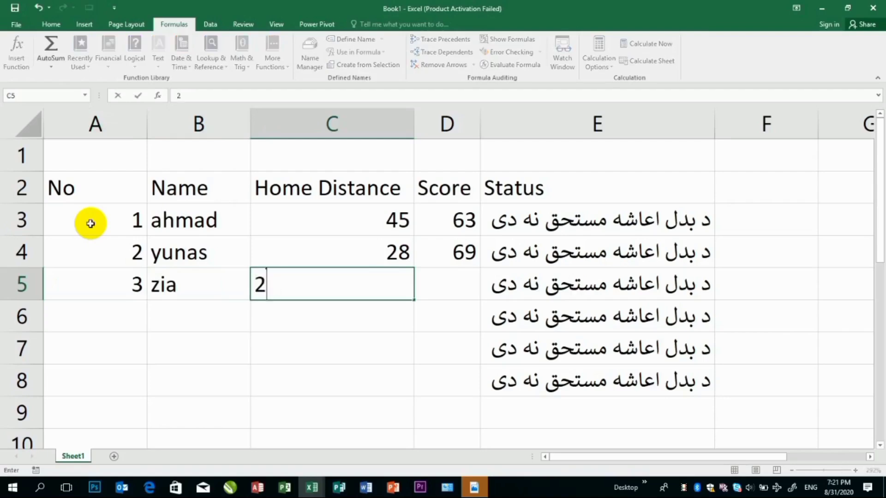
text(10)
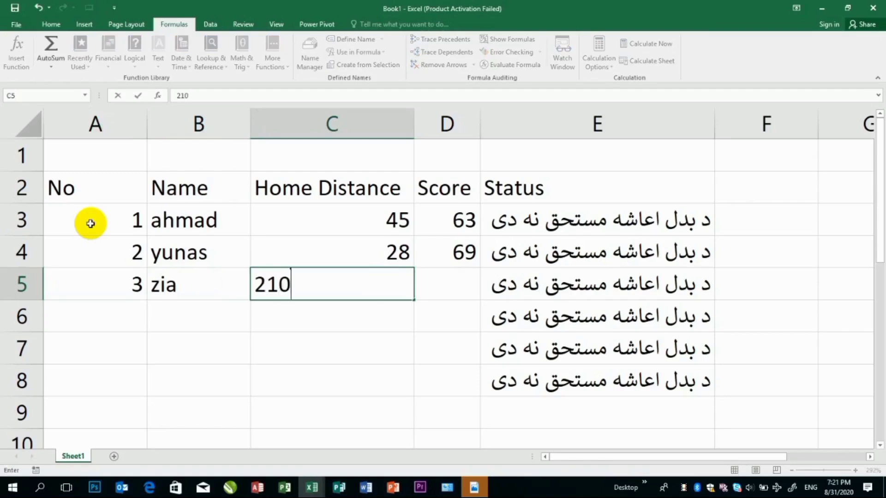
key(Tab)
text(73)
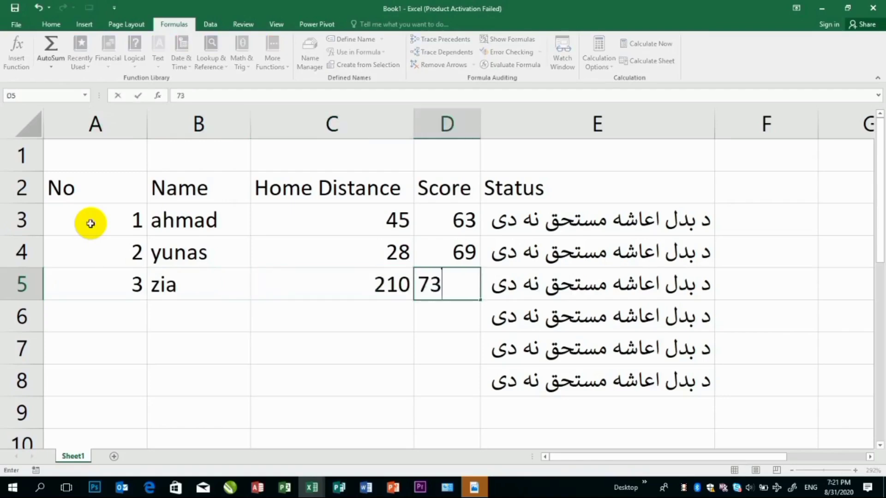
key(Return)
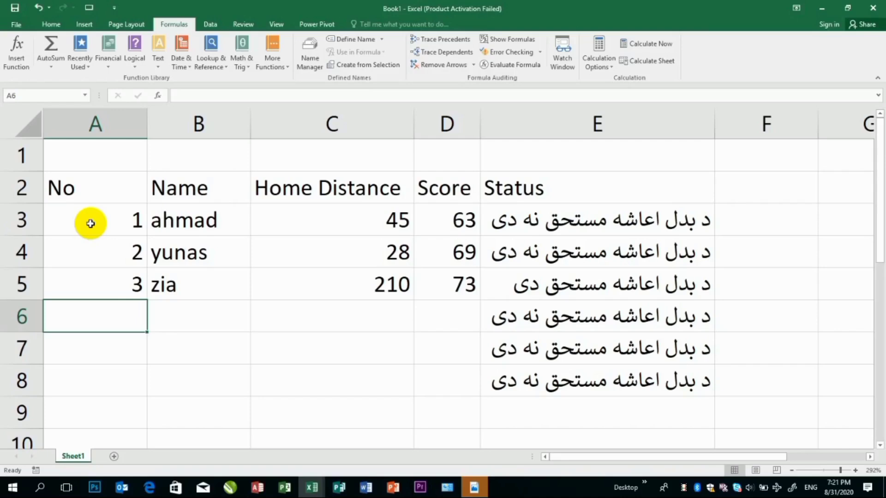
Add a new worksheet to the workbook and enlarge its view to 300%
click(114, 456)
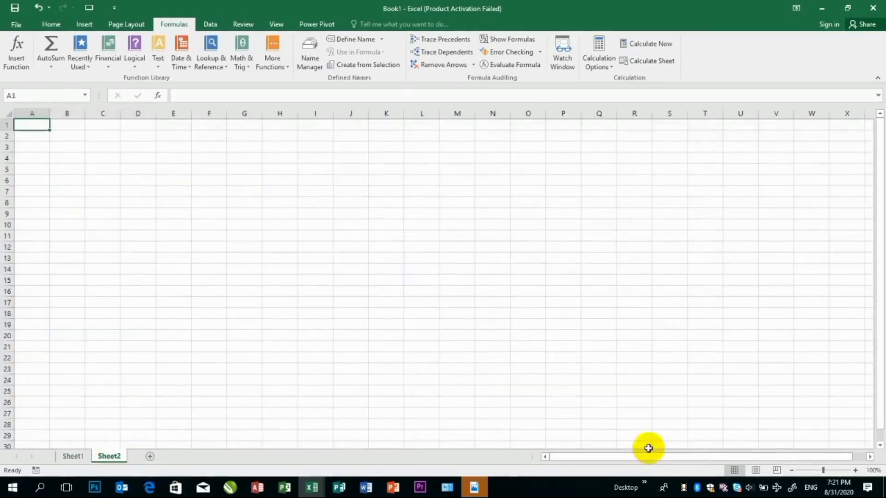
drag(822, 471, 833, 470)
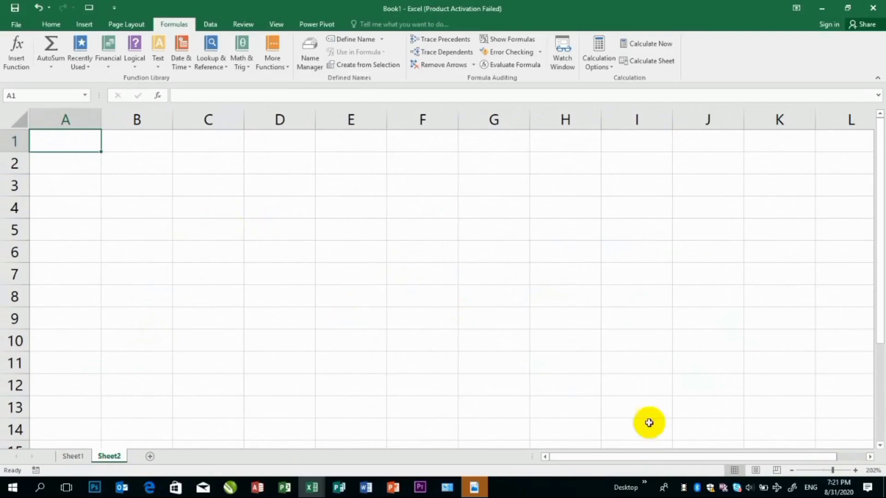
click(855, 471)
click(856, 470)
click(855, 471)
click(856, 471)
click(855, 470)
click(856, 470)
click(855, 470)
click(855, 470)
click(856, 470)
click(855, 470)
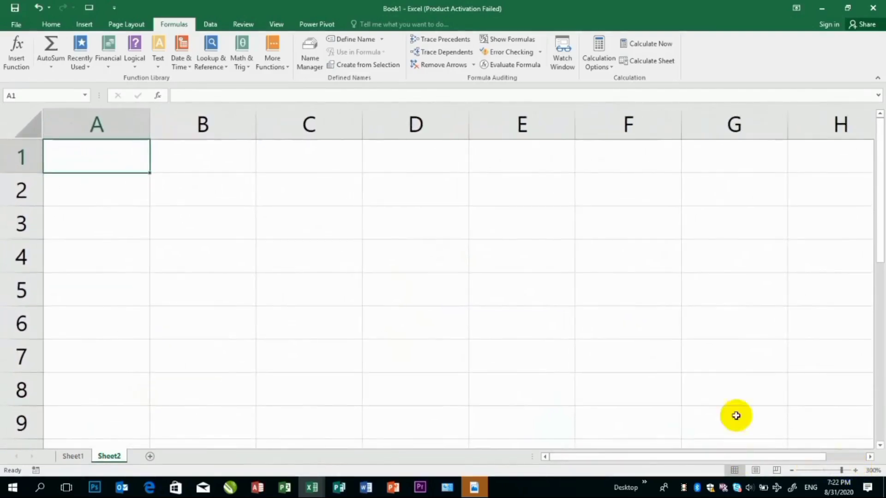
Enter the headings No, name, Gender, Province and Status in cells A1 to E1 of Sheet2
text(No)
key(Tab)
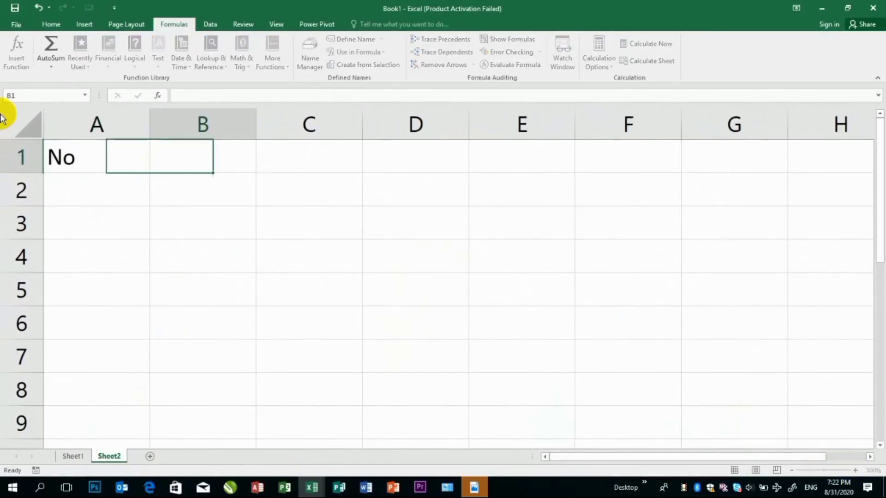
text(name)
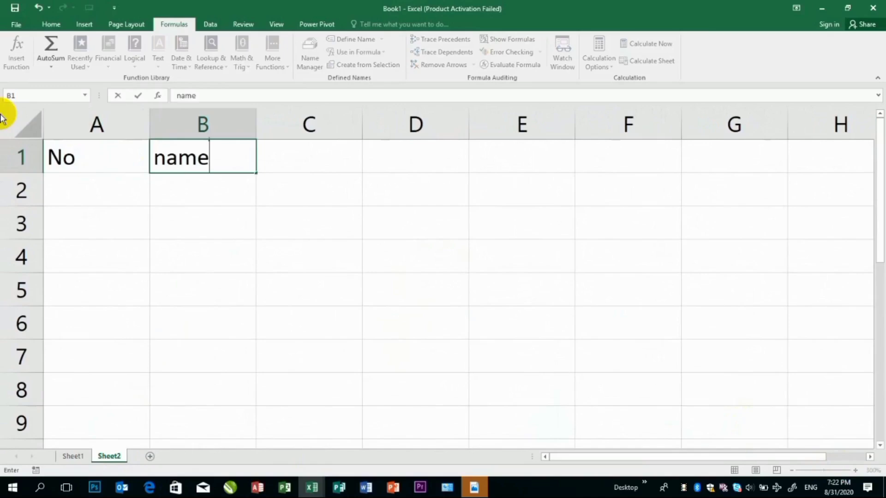
key(Tab)
text(Gender)
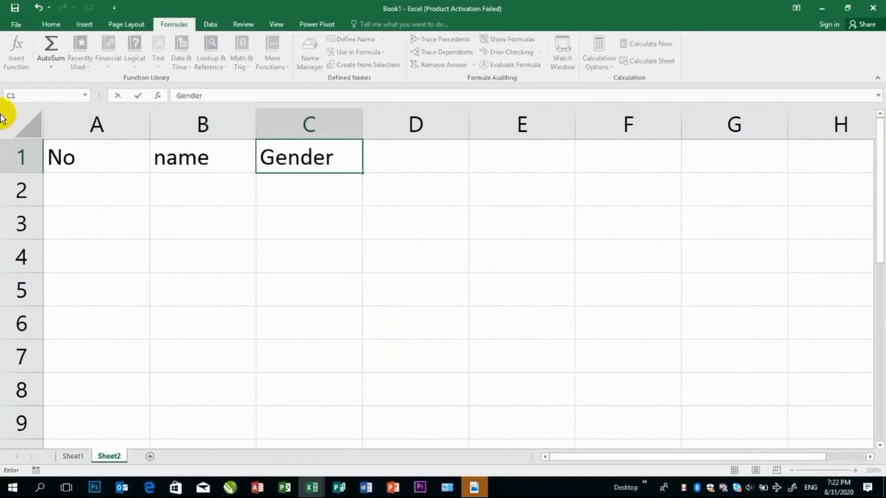
key(Tab)
text(P)
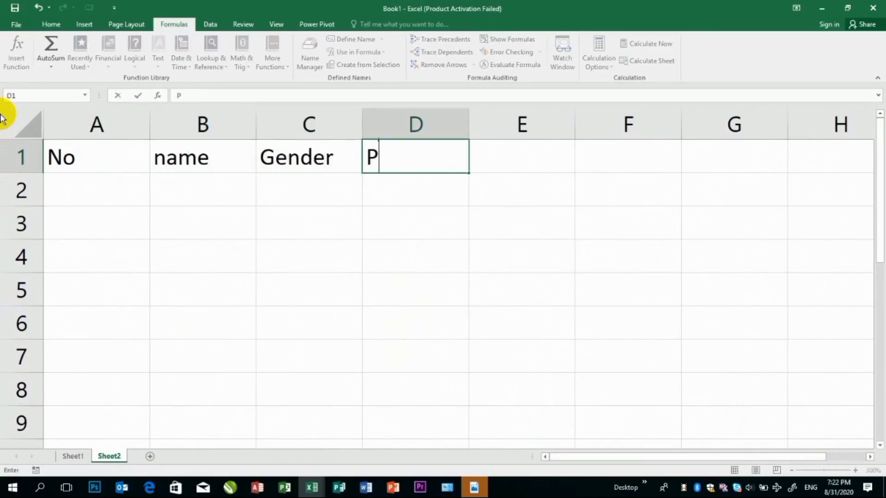
text(rovince)
key(Tab)
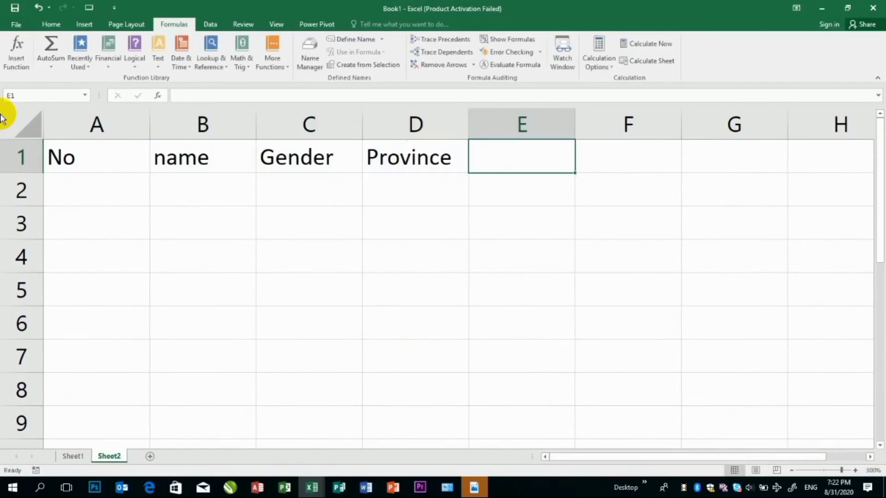
text(Status)
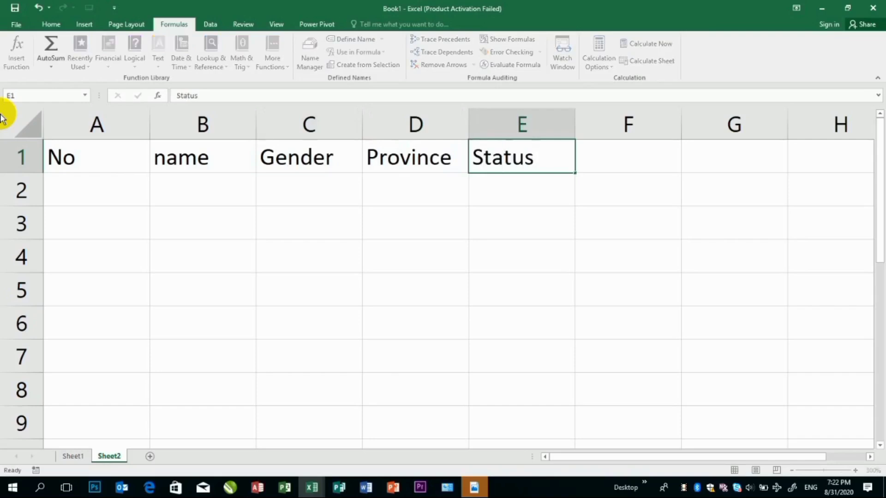
key(Return)
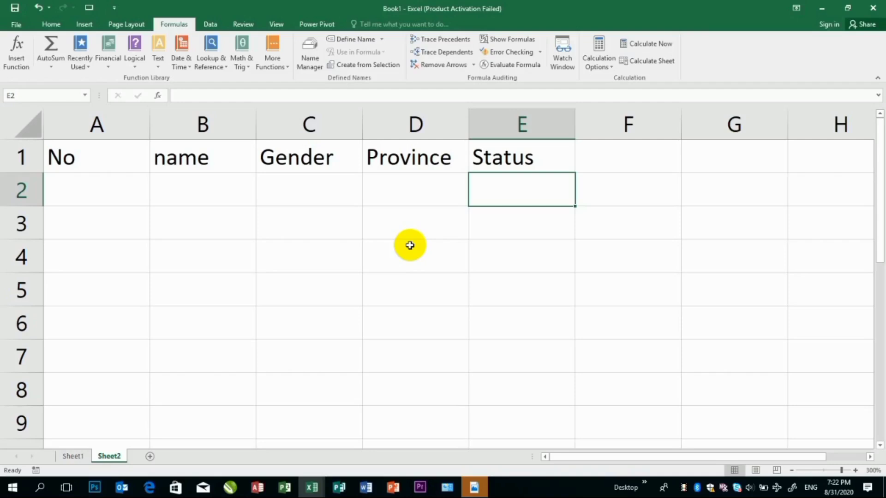
text(=if)
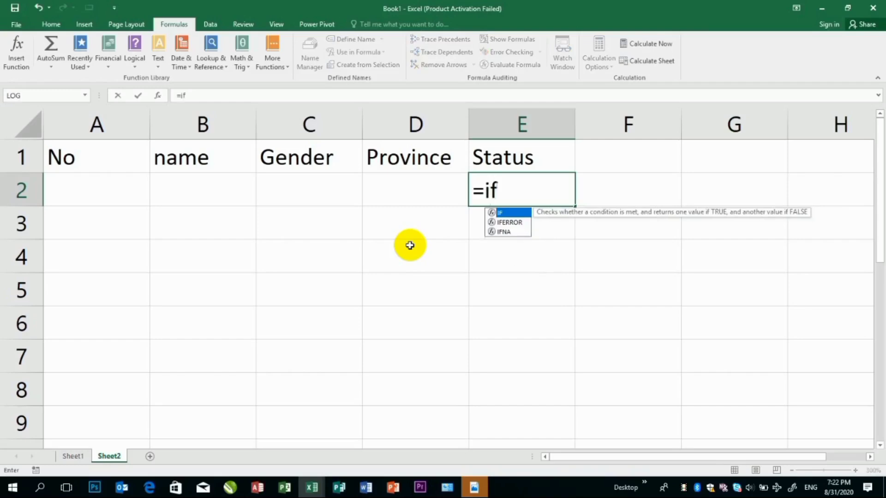
text((and()
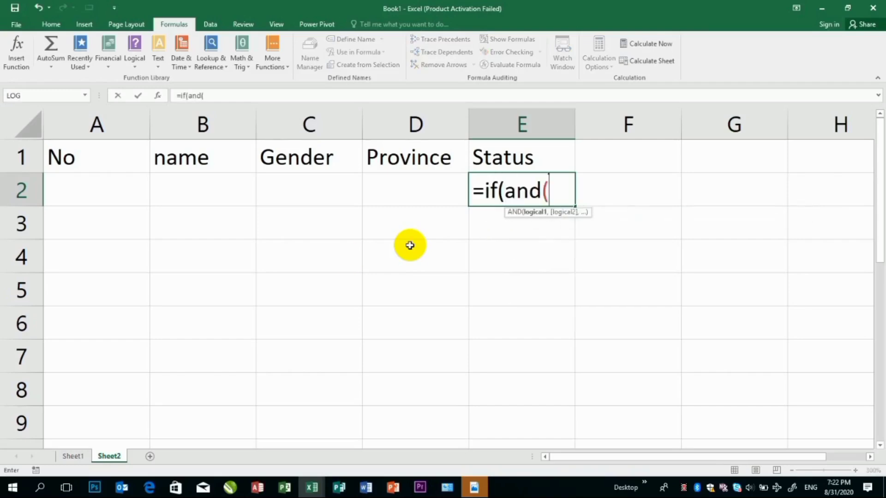
click(335, 197)
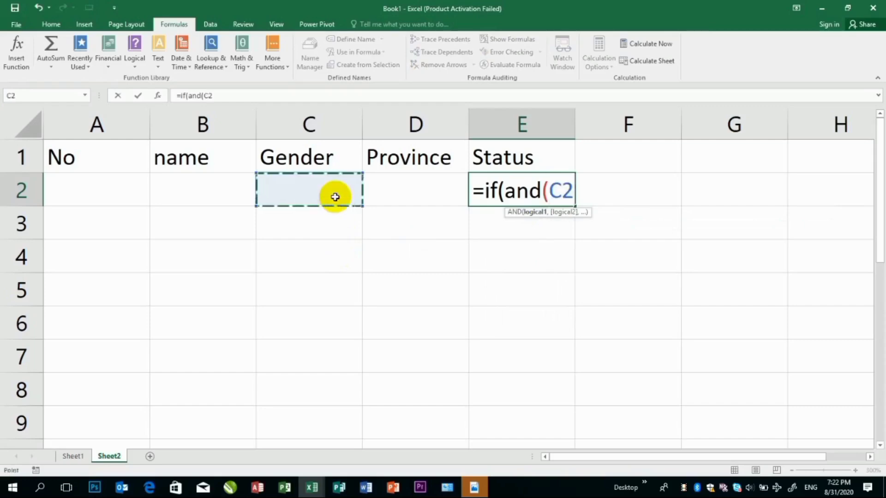
text(="female")
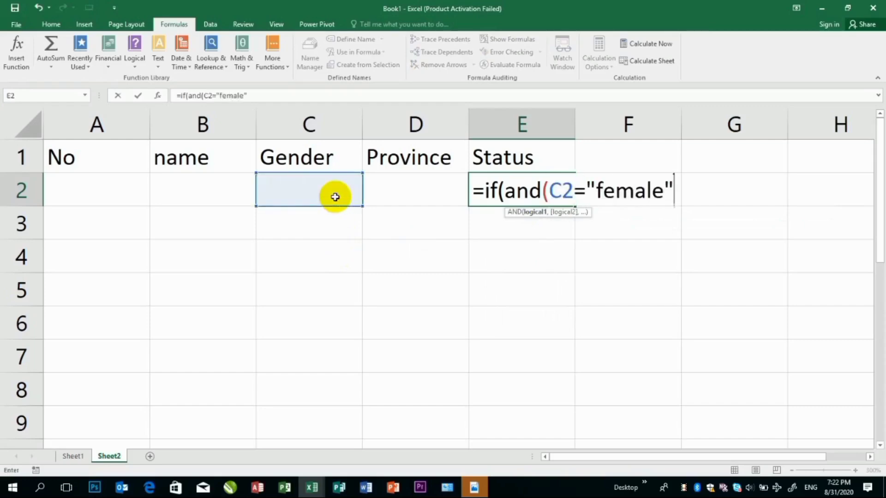
text(,)
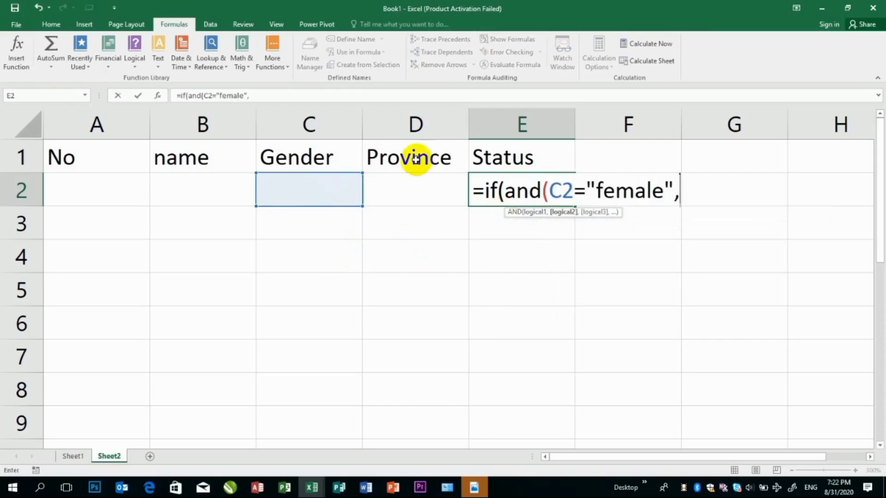
click(425, 186)
text(=)
key(BackSpace)
key(BackSpace)
key(BackSpace)
key(BackSpace)
key(BackSpace)
key(BackSpace)
key(BackSpace)
key(BackSpace)
key(BackSpace)
key(BackSpace)
key(BackSpace)
key(BackSpace)
key(BackSpace)
key(BackSpace)
key(BackSpace)
key(BackSpace)
key(BackSpace)
key(BackSpace)
key(BackSpace)
key(BackSpace)
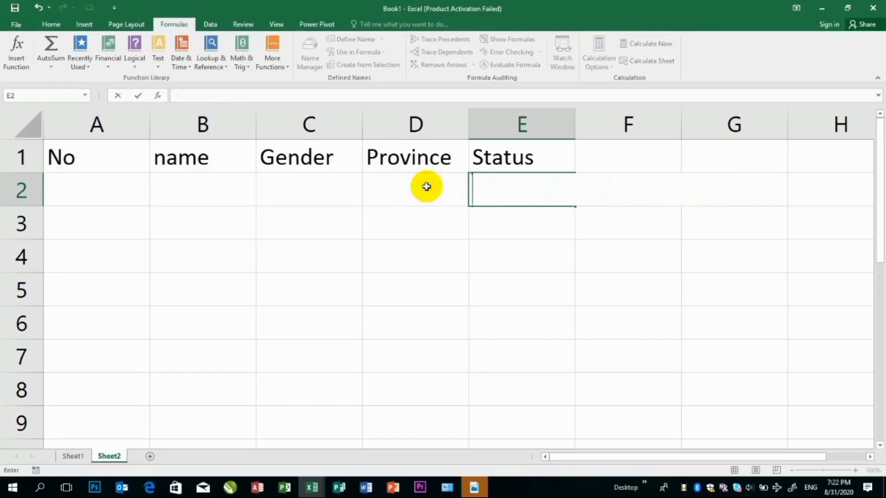
key(Return)
Insert a blank column between the Gender and Province headings
click(253, 185)
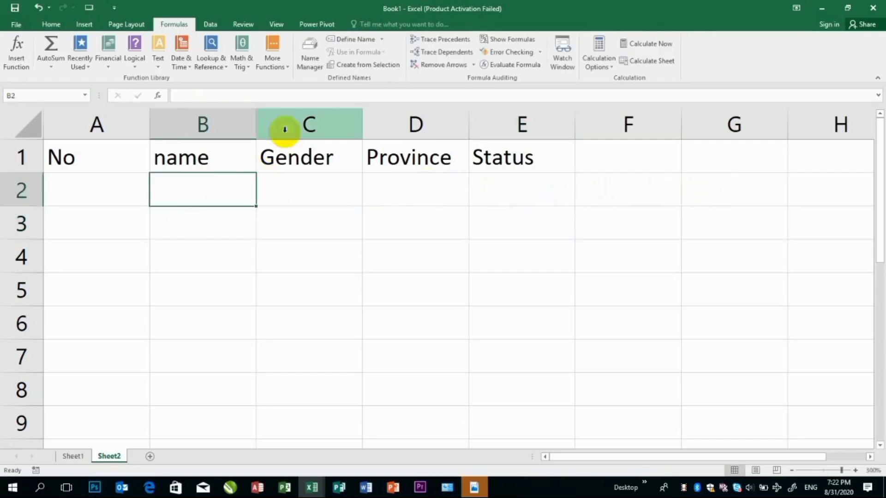
click(459, 149)
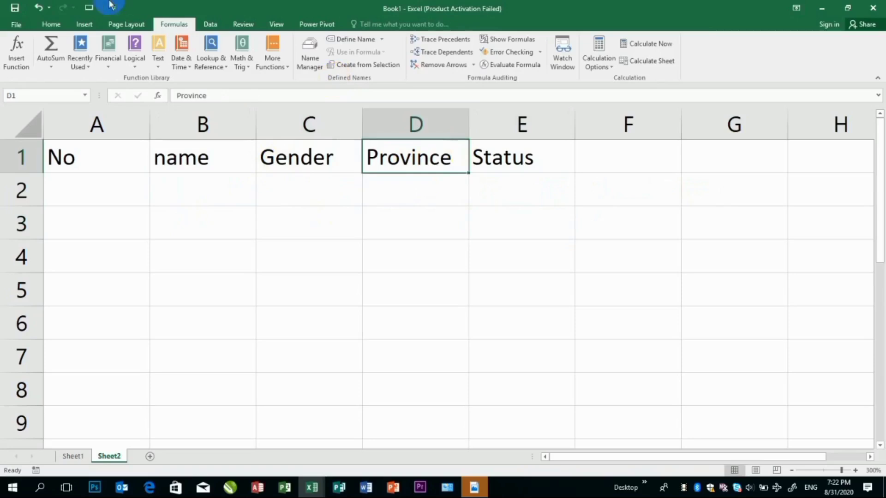
click(51, 24)
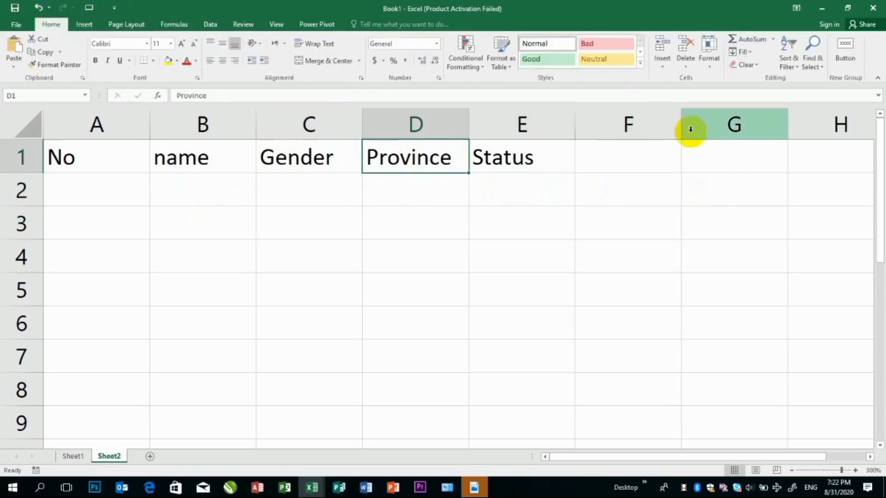
click(676, 68)
click(662, 65)
click(663, 65)
click(693, 106)
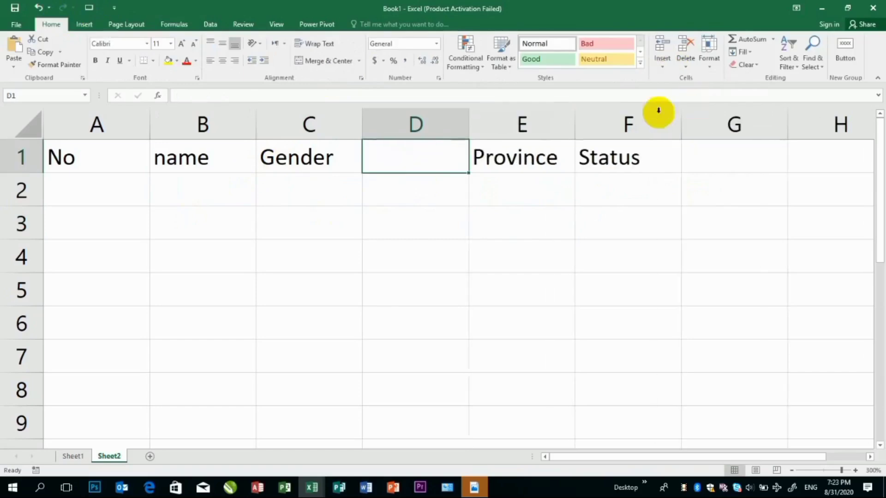
Move the Province heading from E1 to D1 and enter the heading Score in E1
click(482, 157)
key(ctrl+x)
click(429, 157)
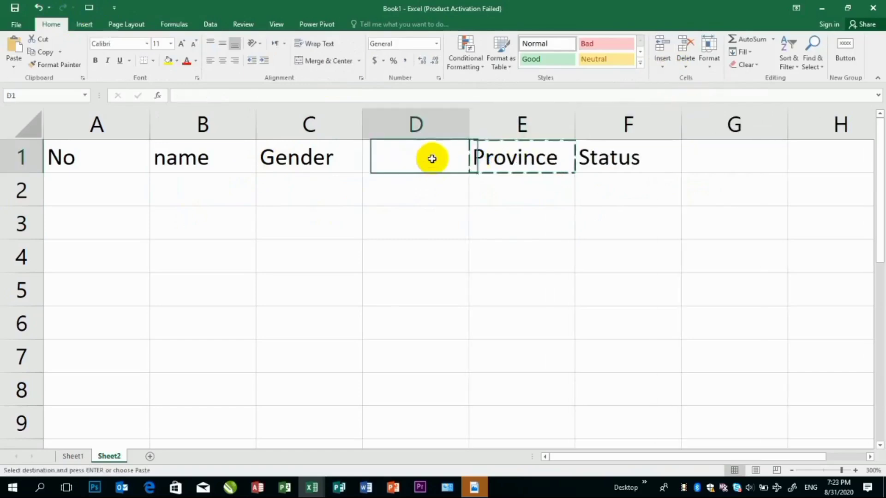
key(ctrl+v)
click(503, 167)
text(Score)
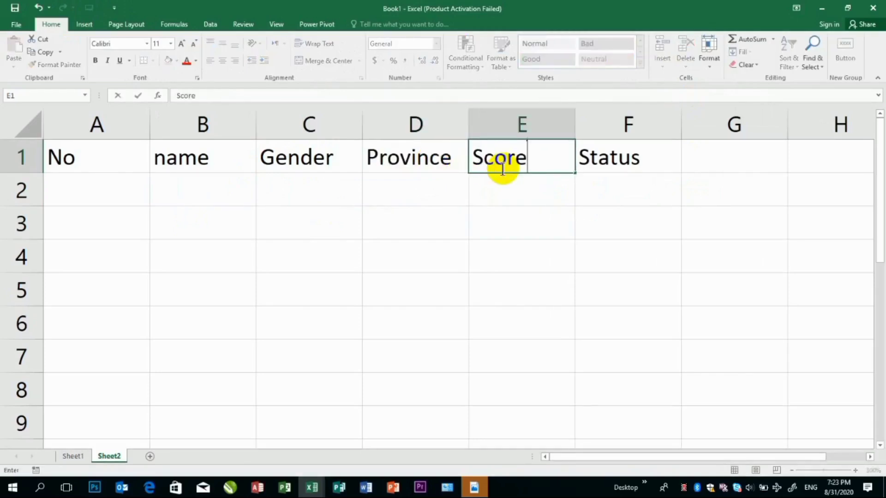
key(Return)
Start an IF formula in F2 whose AND test requires C2="female" and D2="helmand"
key(Right)
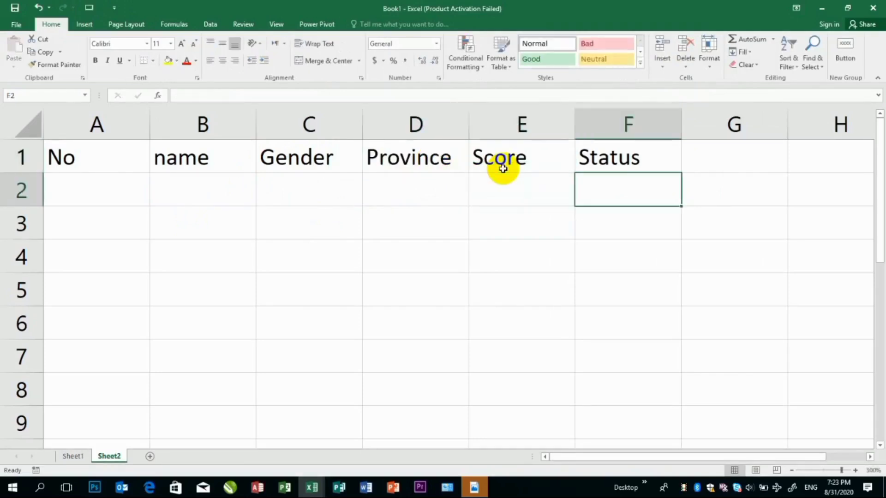
text(=if()
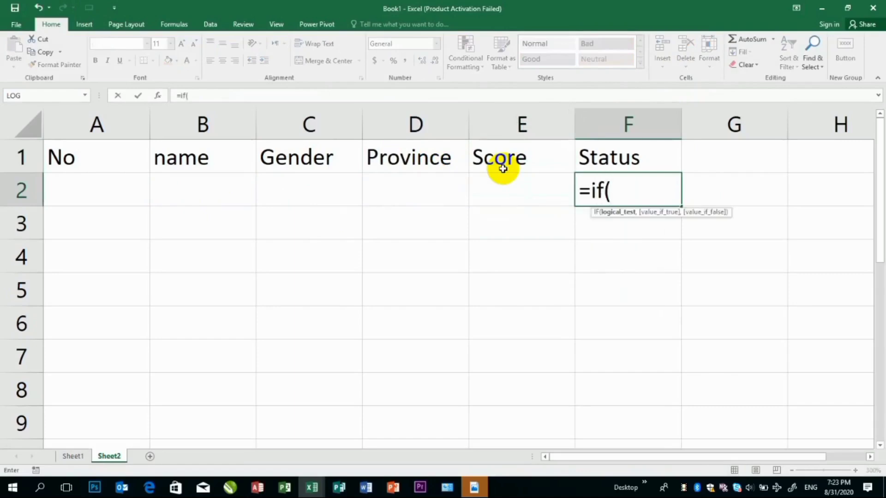
click(303, 191)
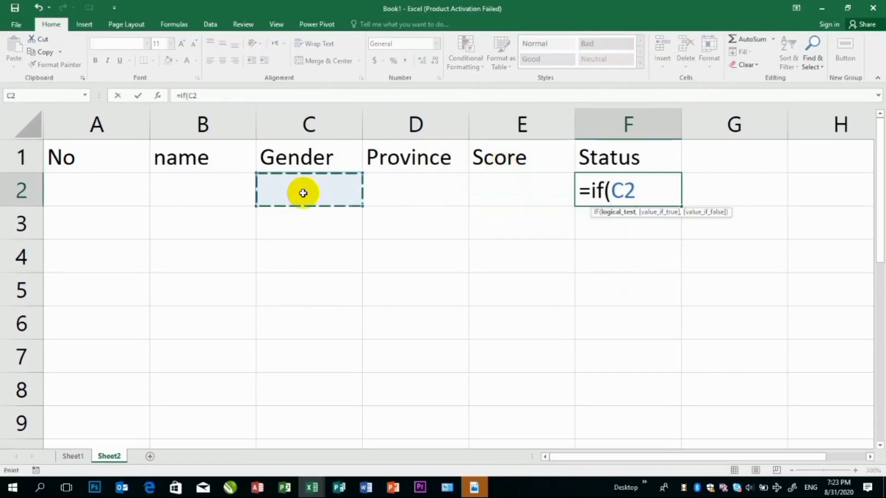
key(BackSpace)
key(BackSpace)
text(and()
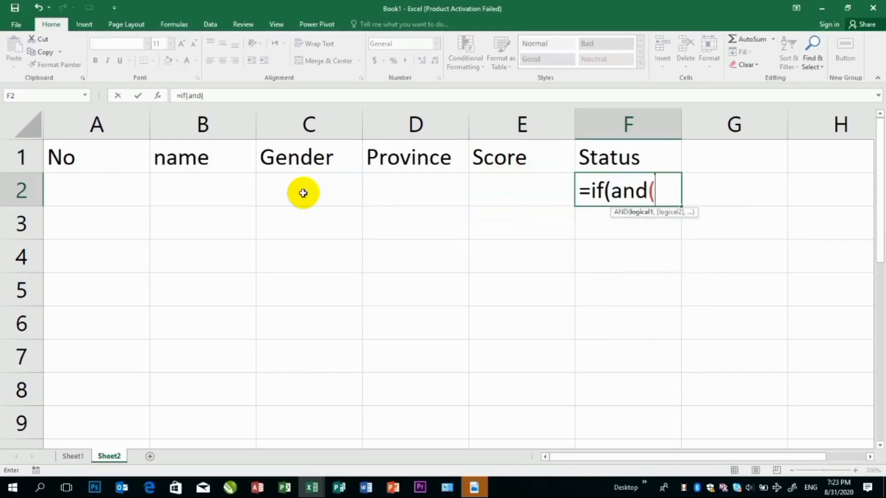
click(303, 193)
text(="female)
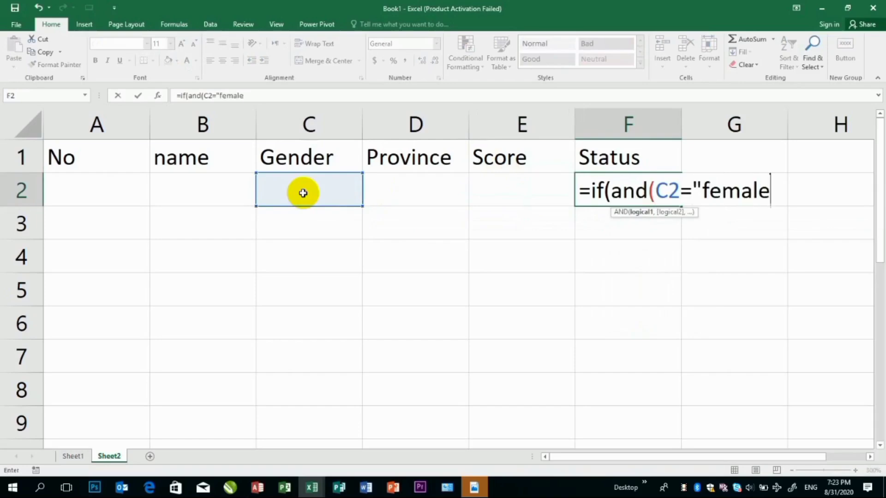
text(",i)
key(BackSpace)
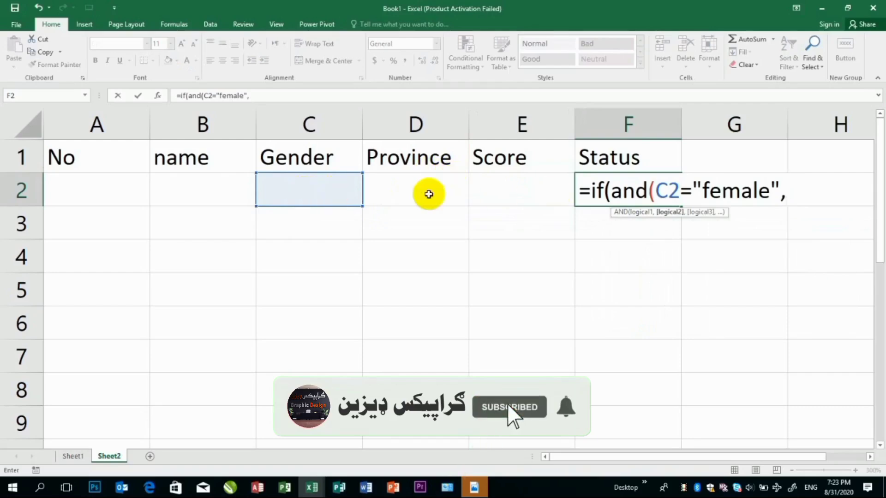
click(429, 194)
text(=")
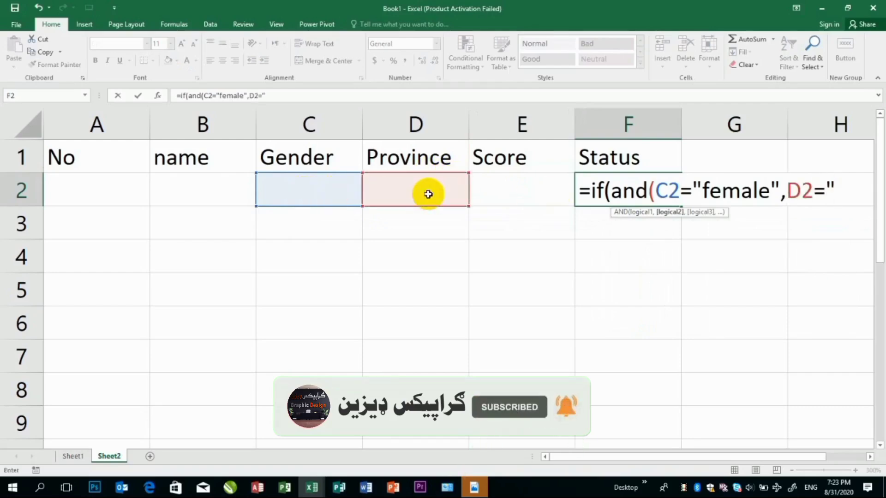
text(helmand"),)
Complete the F2 formula to return E2+15 if true and E2 if false, and fill it down to F7
click(517, 190)
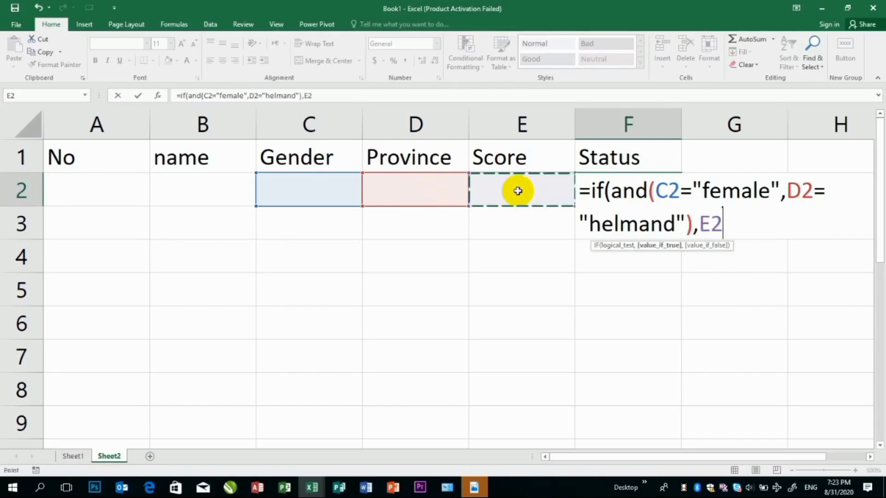
text(+)
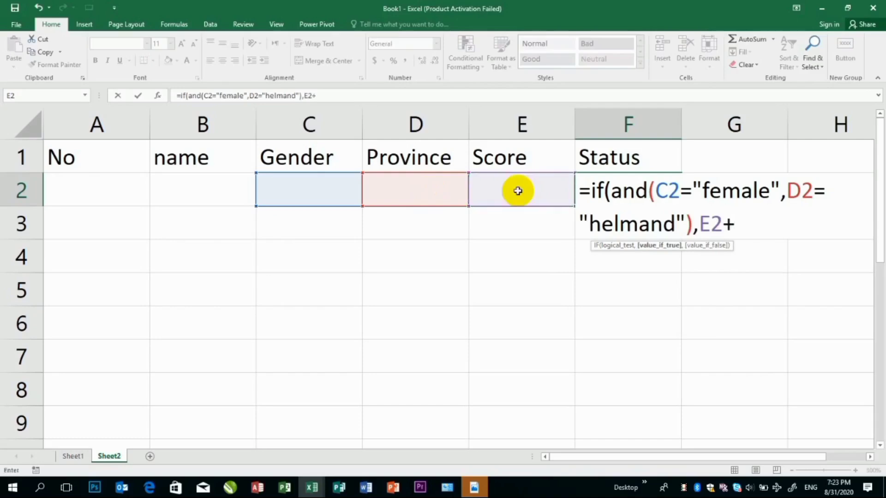
text(15,)
click(518, 191)
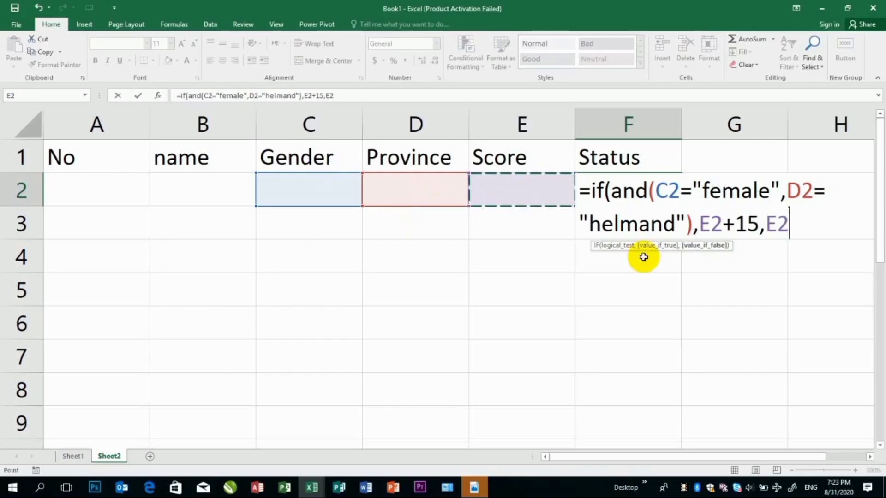
text())
key(Return)
click(669, 180)
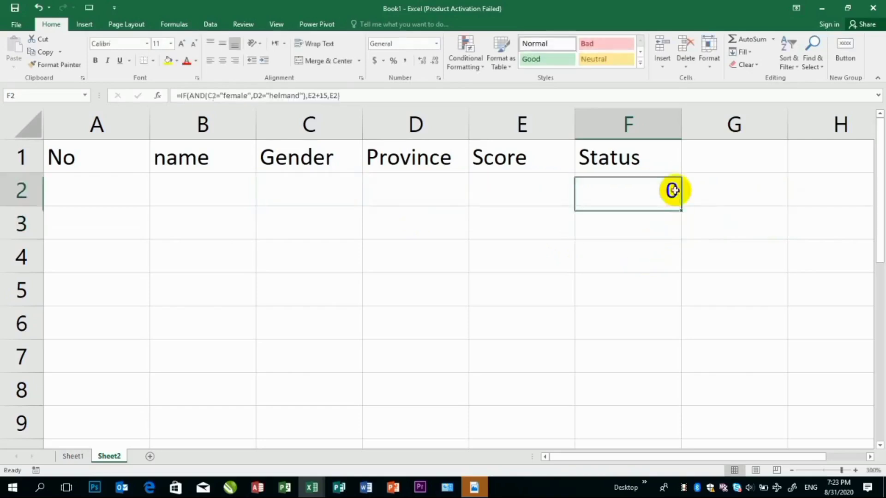
drag(681, 205, 677, 362)
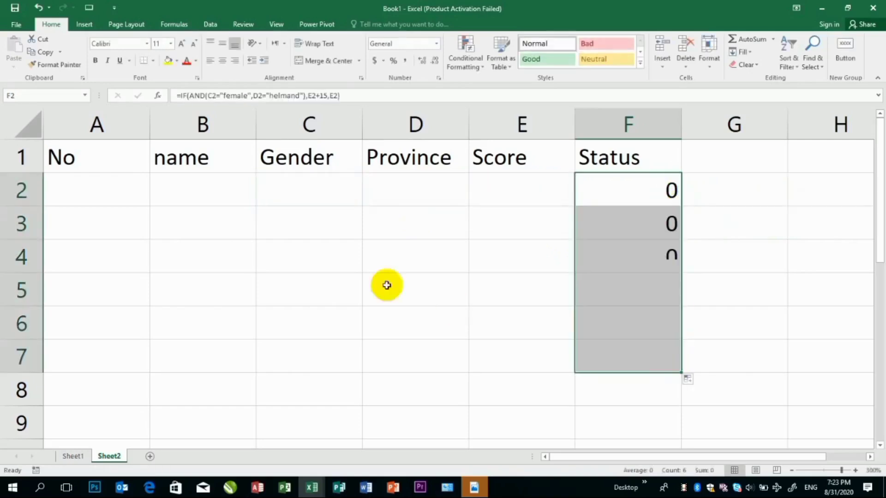
Fill in row 2 with No 1, the person's name, gender male, province kandahar and score 210
click(95, 189)
text(1)
key(Tab)
text(janan)
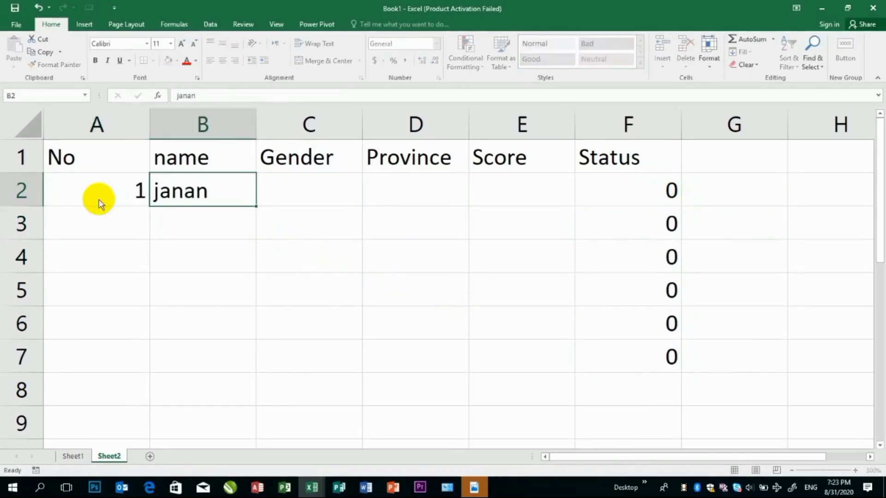
key(Tab)
text(male)
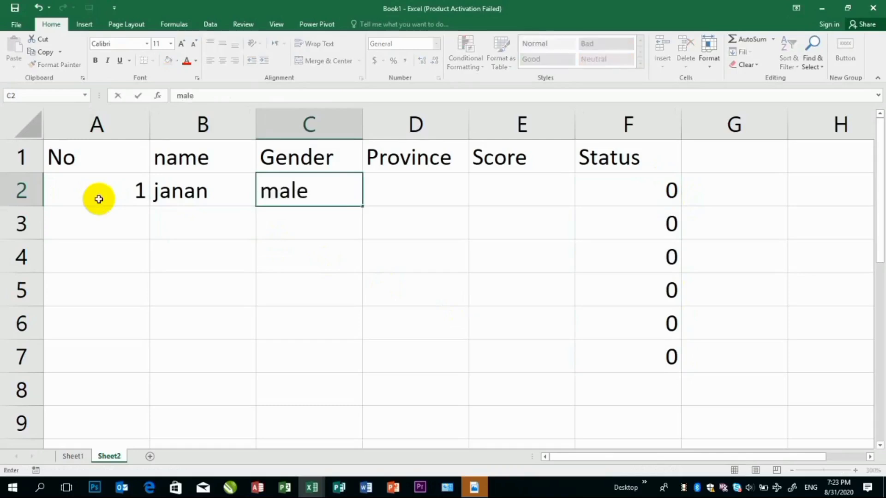
key(Tab)
text(kandahar)
key(Tab)
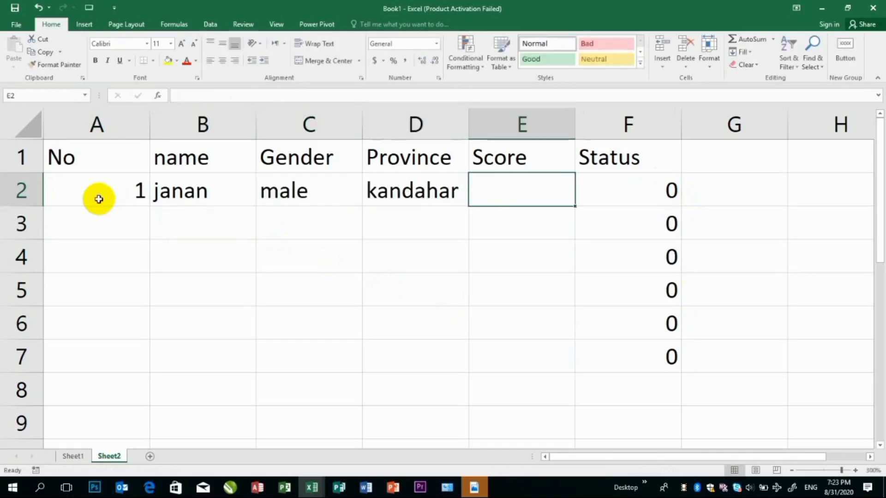
text(210)
key(Return)
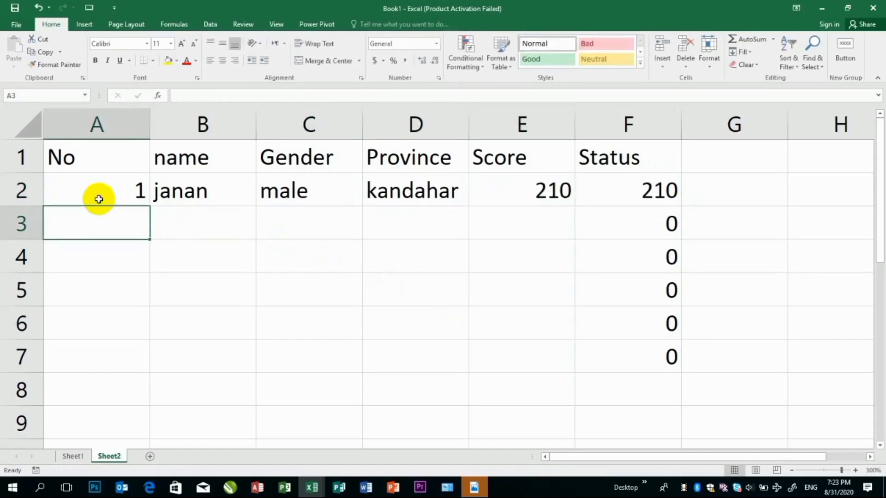
Fill in row 3 with No 2, the person's name, gender female, province herat and score 201
text(2)
key(Tab)
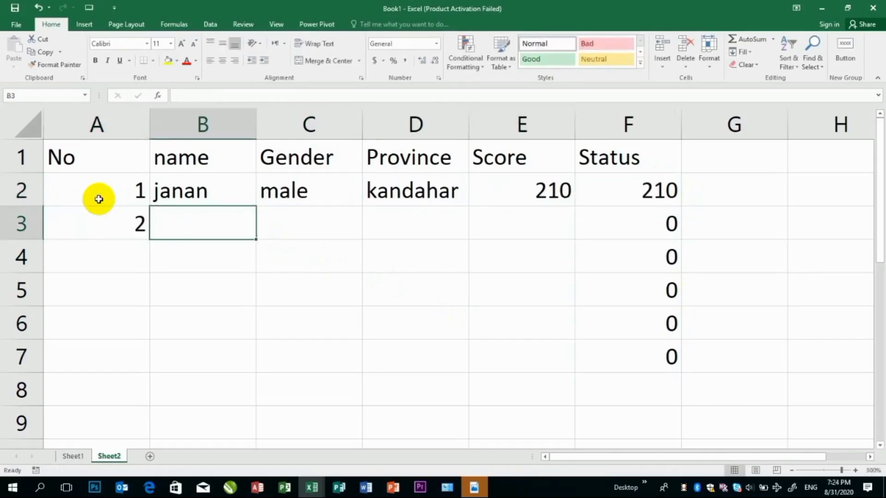
text(fozia)
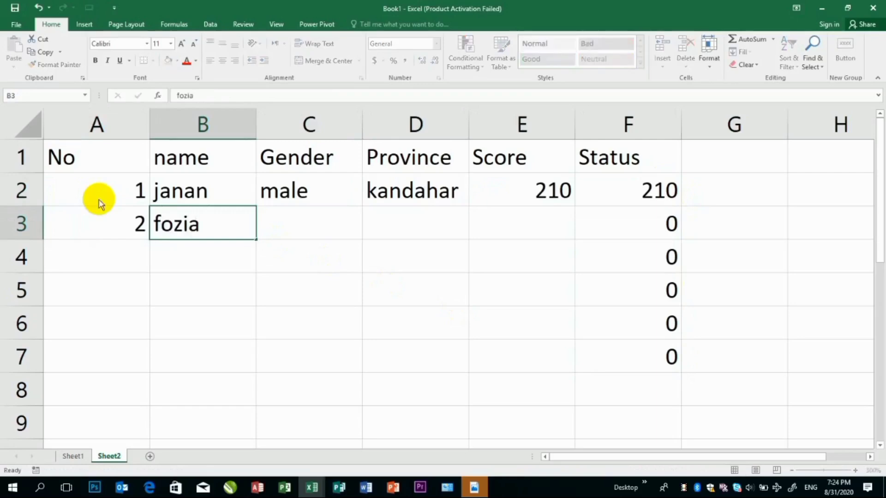
key(Tab)
text(female)
key(Tab)
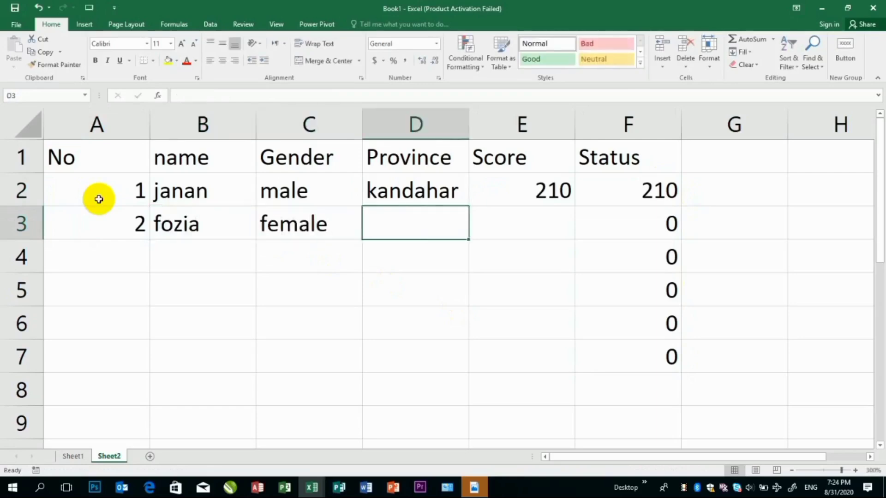
text(herat)
key(Tab)
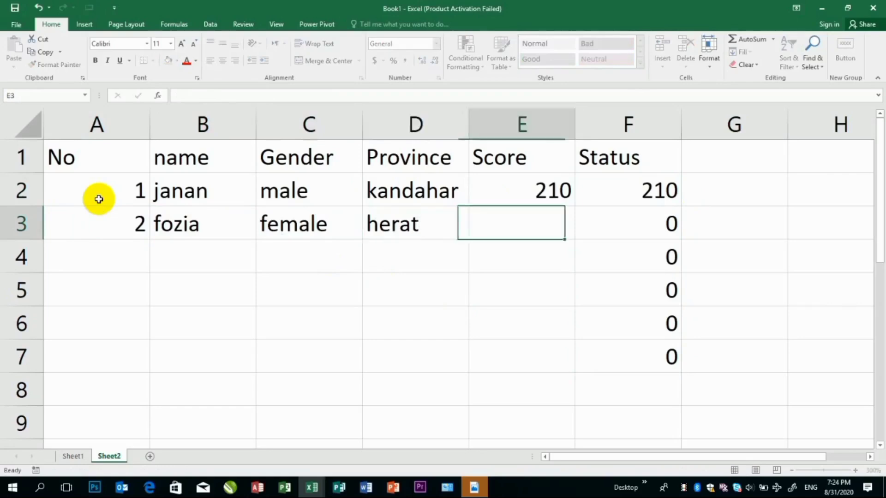
text(201)
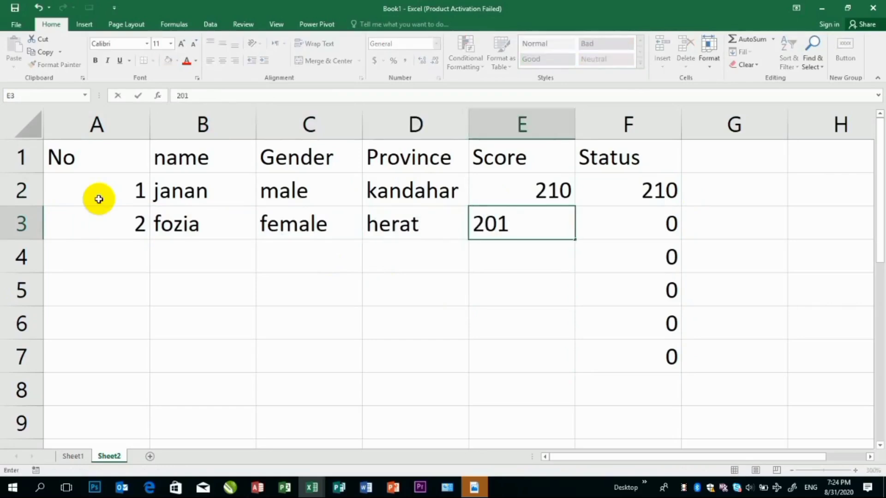
key(Return)
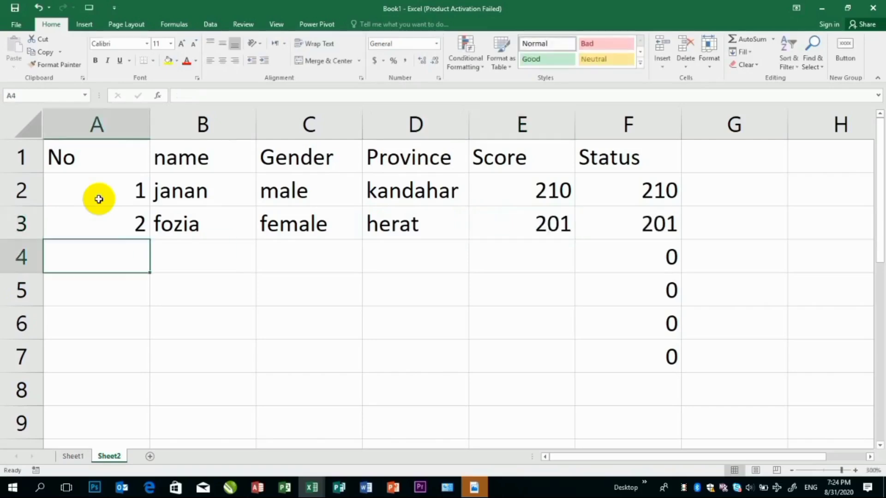
Fill in row 4 with No 3, the person's name, gender female, province helmand and score 190
text(3)
key(Tab)
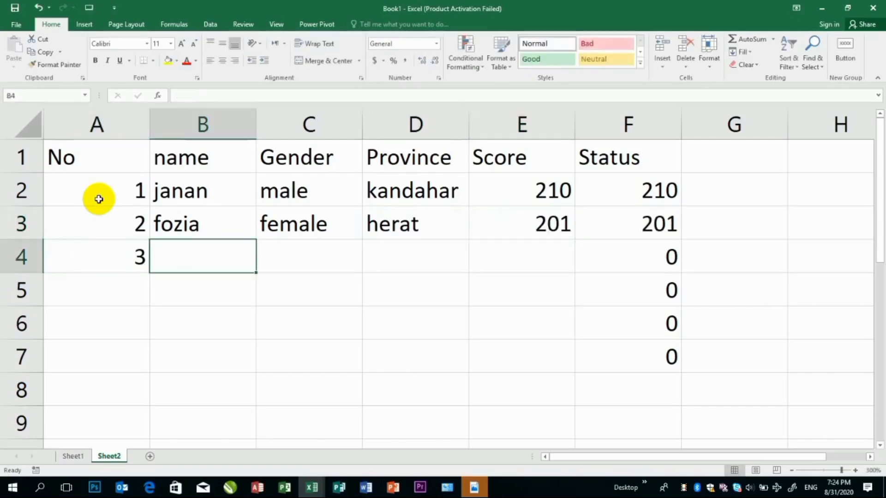
text(norzala)
key(Tab)
text(fema3)
key(BackSpace)
text(le)
key(Tab)
text(he)
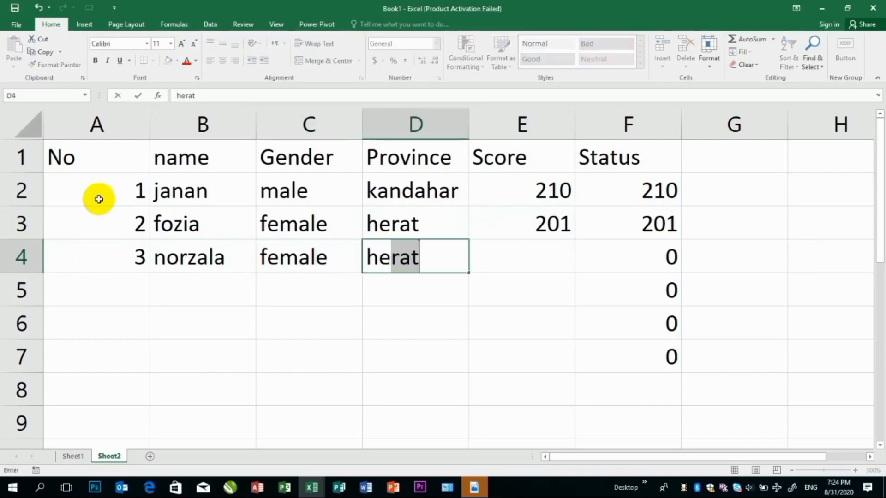
text(lmand)
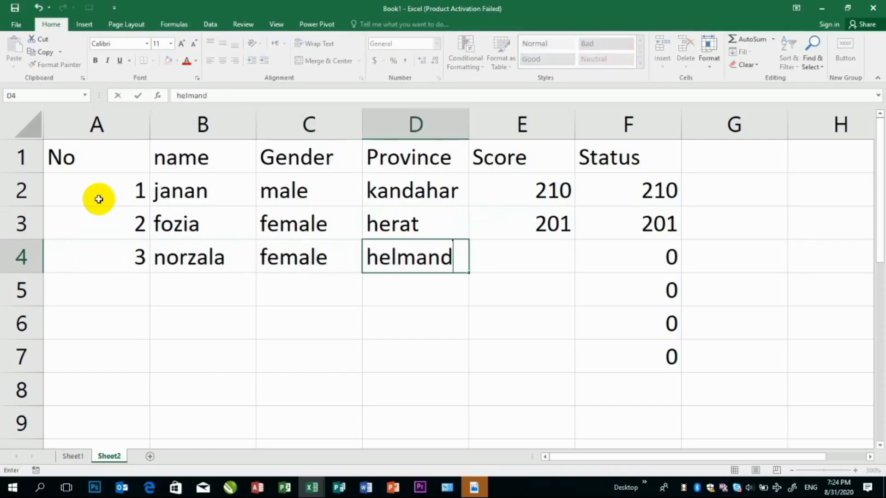
key(Tab)
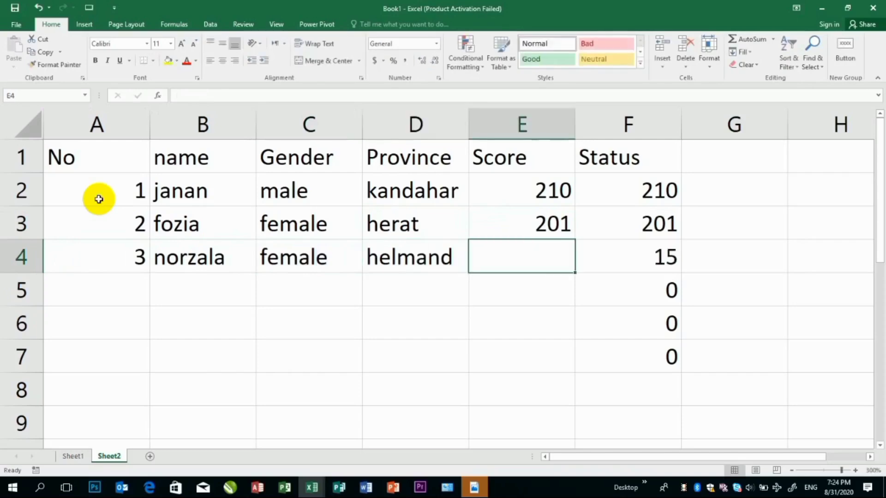
text(190)
key(Return)
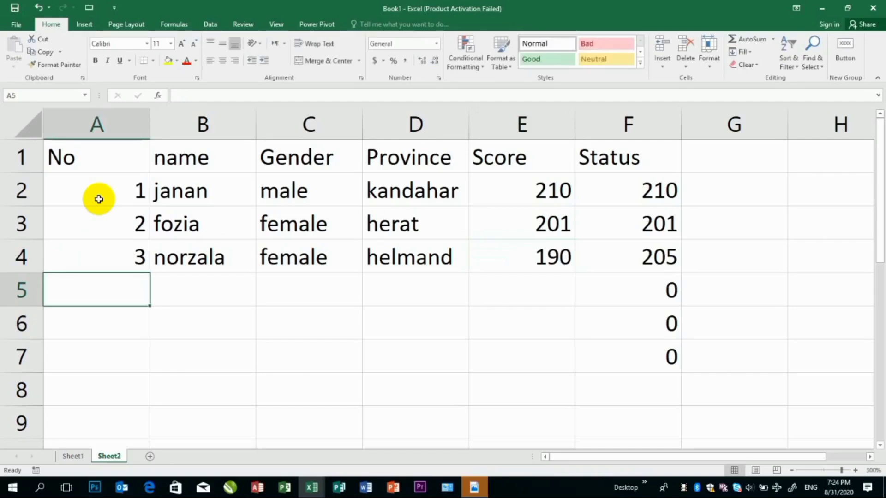